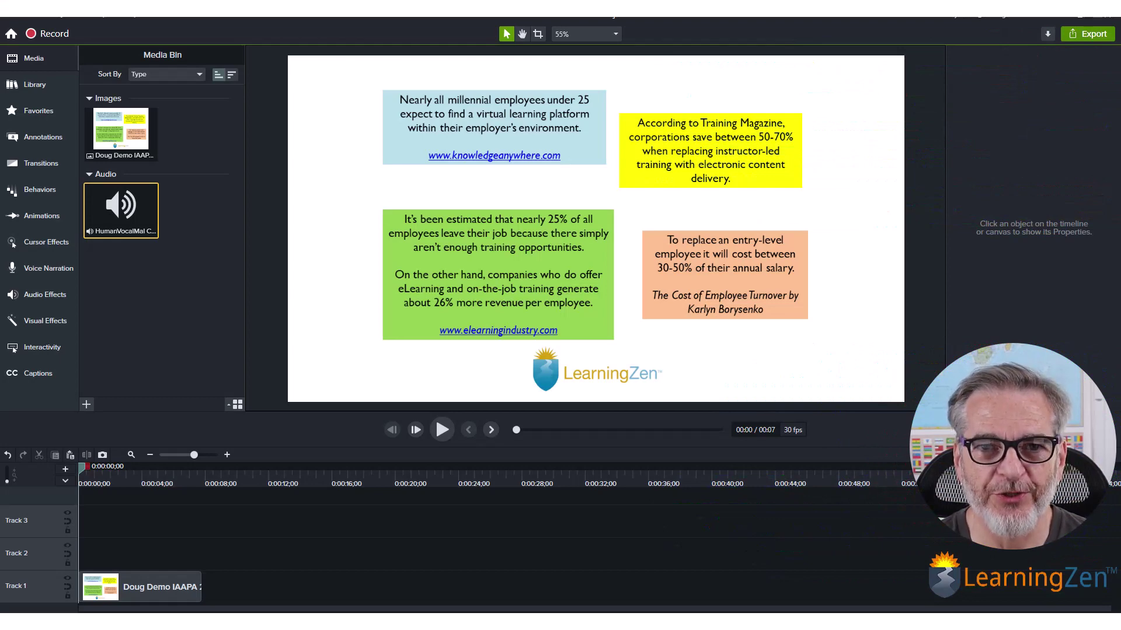
# Step: Duplicate the slide image clip from Track 1 and place the copy directly above it at the start of Track 2
pyautogui.click(158, 587)
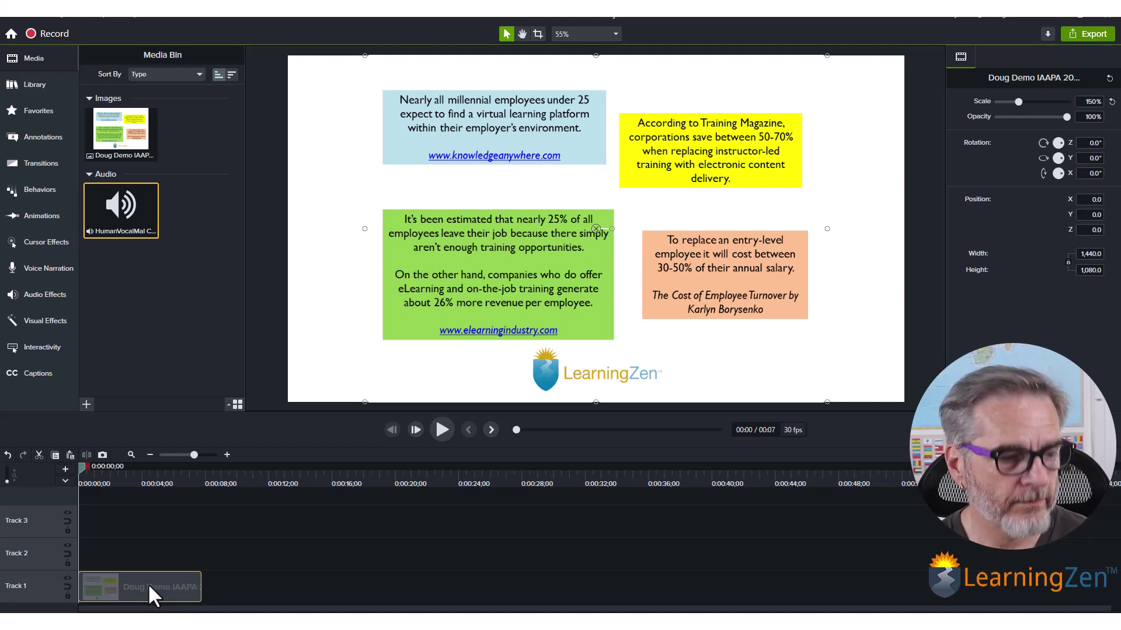
pyautogui.hotkey('ctrl', 'c')
pyautogui.hotkey('ctrl', 'v')
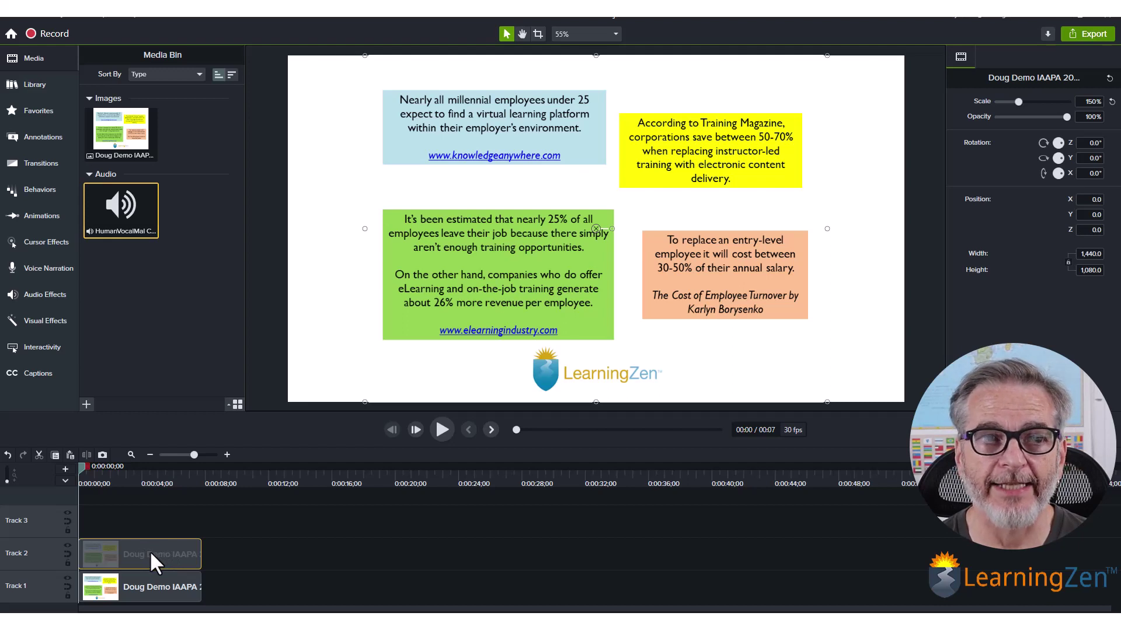
pyautogui.moveTo(150, 551); pyautogui.dragTo(150, 551)
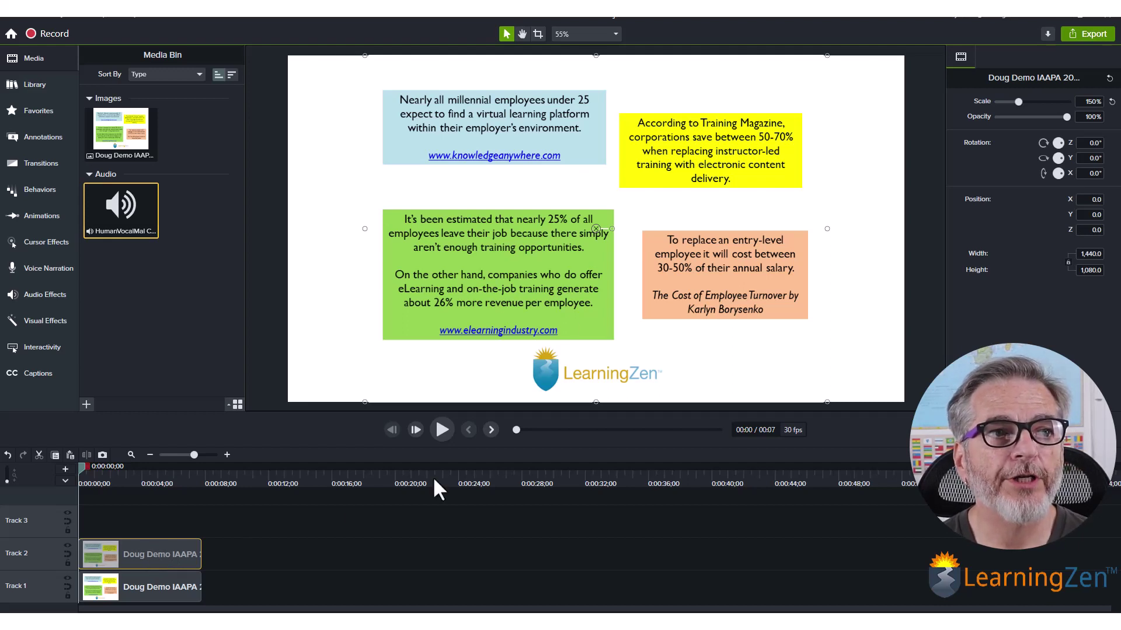
# Step: Crop the Track 2 image copy on all four sides to only the orange text box, about 515 by 280
pyautogui.click(541, 33)
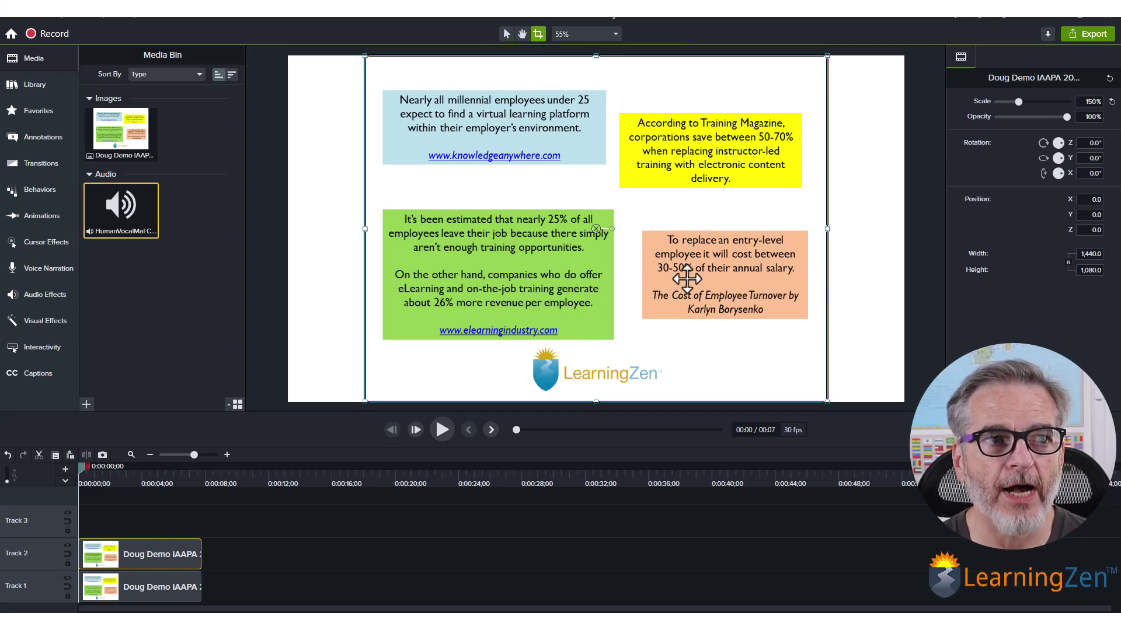
pyautogui.moveTo(595, 57); pyautogui.dragTo(603, 230)
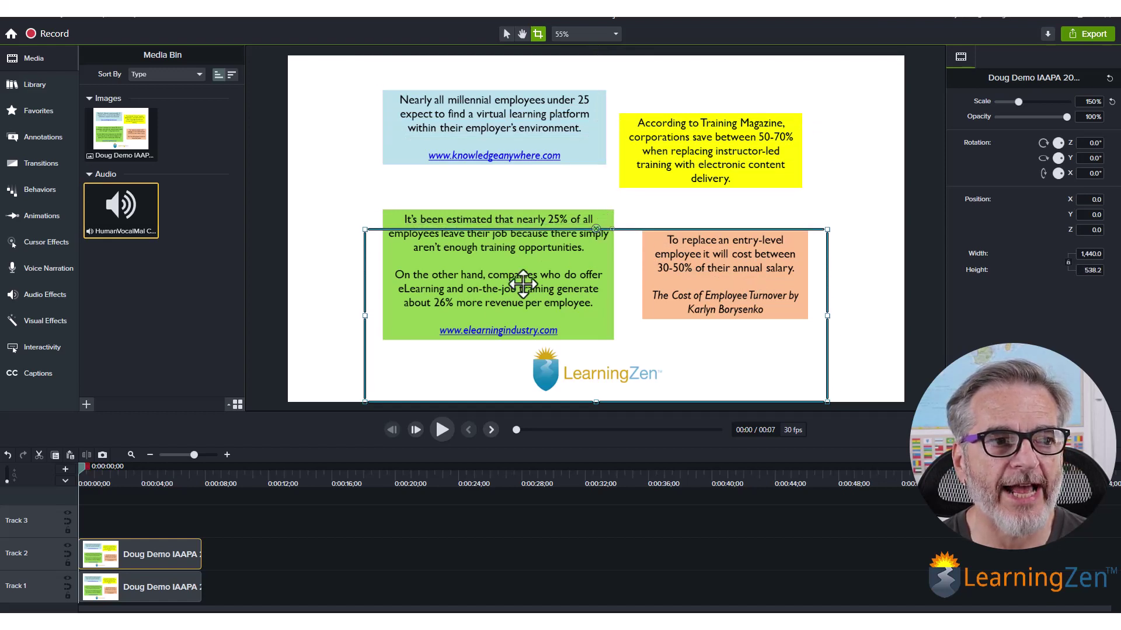
pyautogui.moveTo(366, 316); pyautogui.dragTo(645, 292)
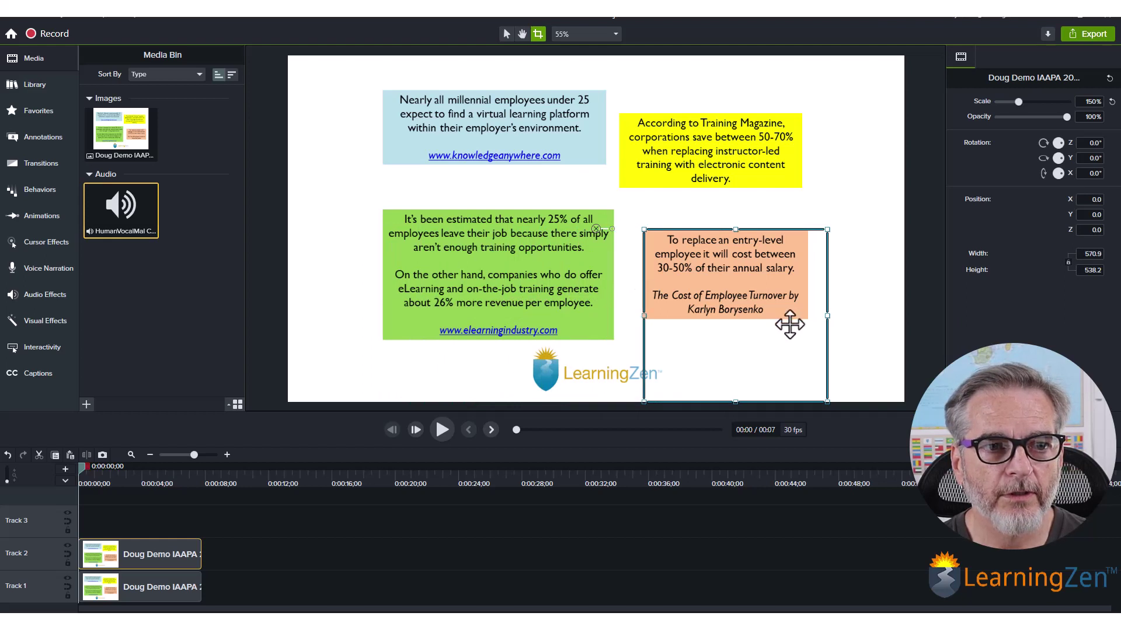
pyautogui.moveTo(827, 318); pyautogui.dragTo(808, 315)
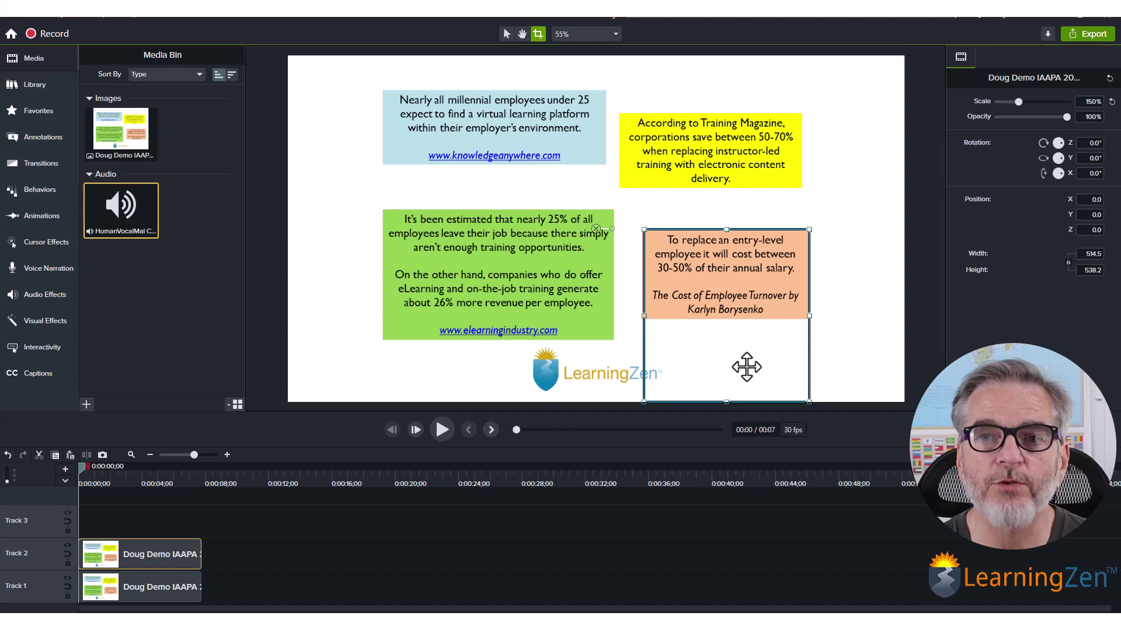
pyautogui.moveTo(723, 400); pyautogui.dragTo(720, 319)
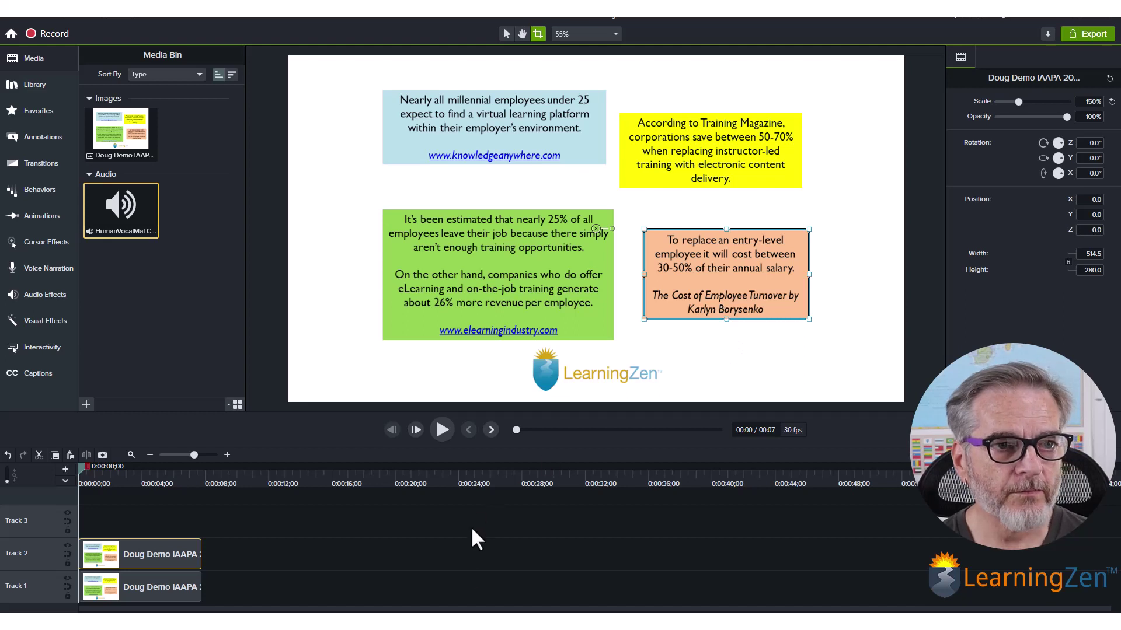
pyautogui.click(467, 565)
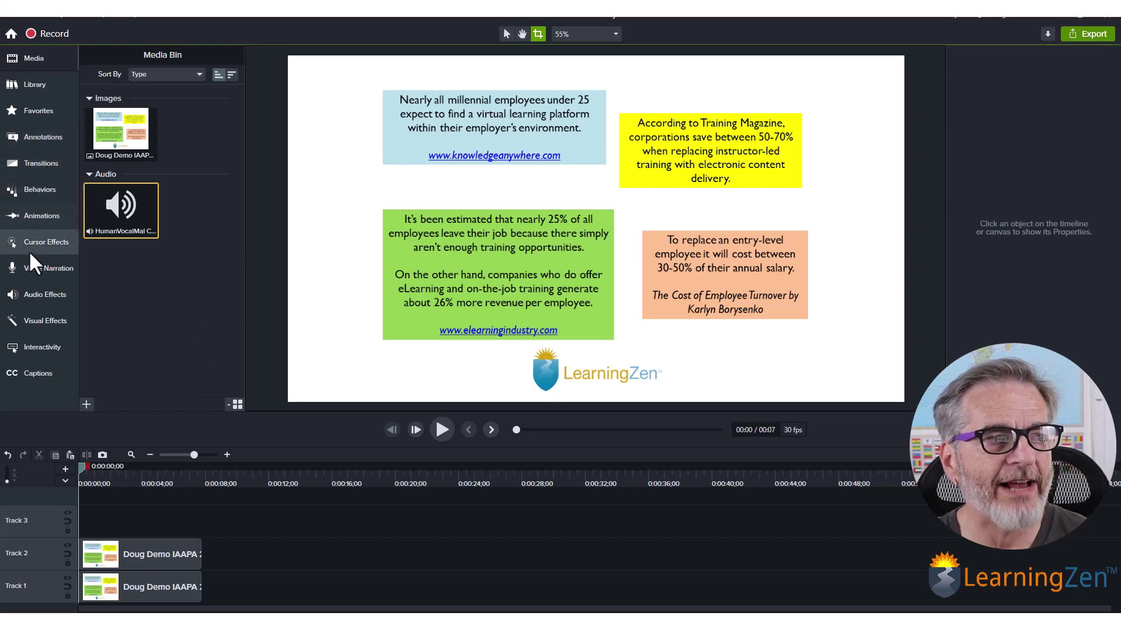
# Step: Add a Custom animation near the start of the Track 2 clip and extend both track clips to about 9 seconds
pyautogui.click(25, 219)
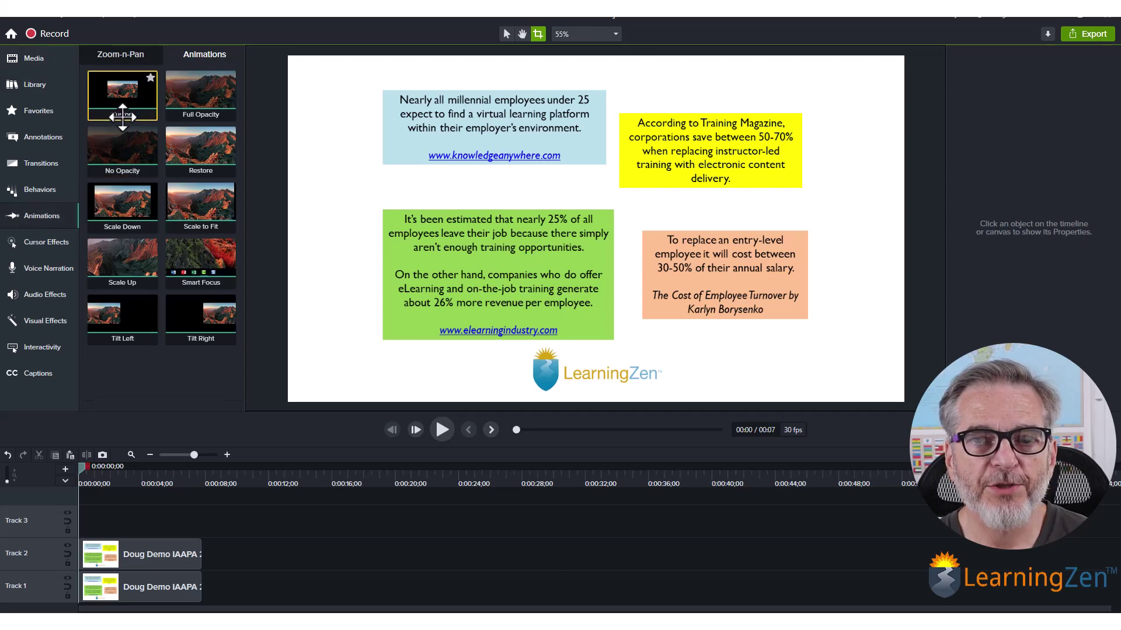
pyautogui.moveTo(121, 96); pyautogui.dragTo(109, 556)
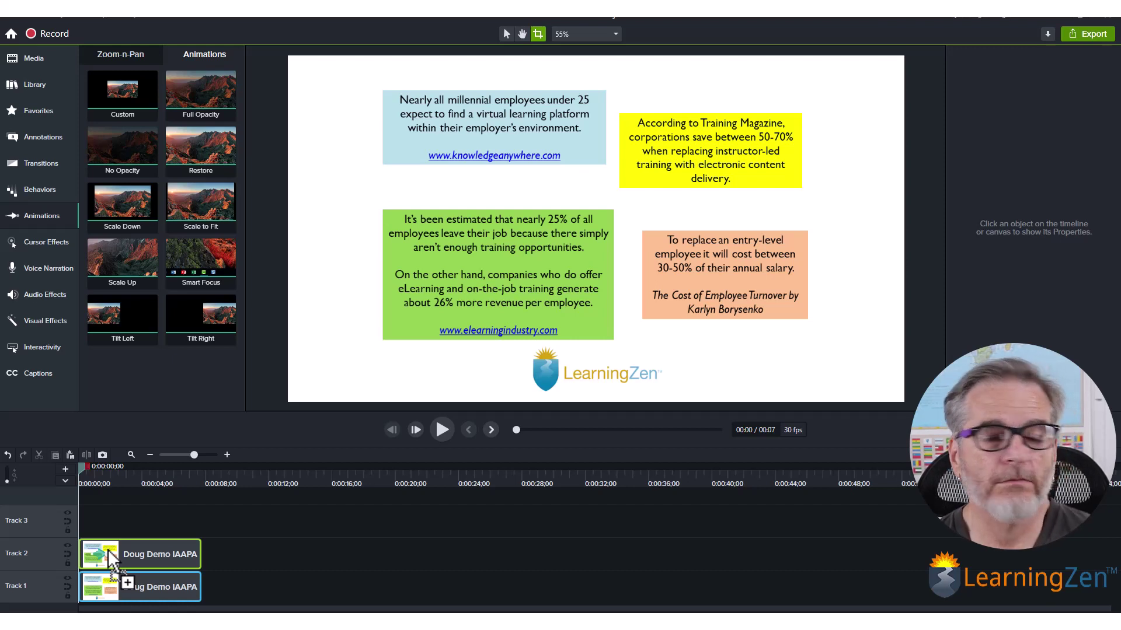
pyautogui.moveTo(109, 552); pyautogui.dragTo(108, 552)
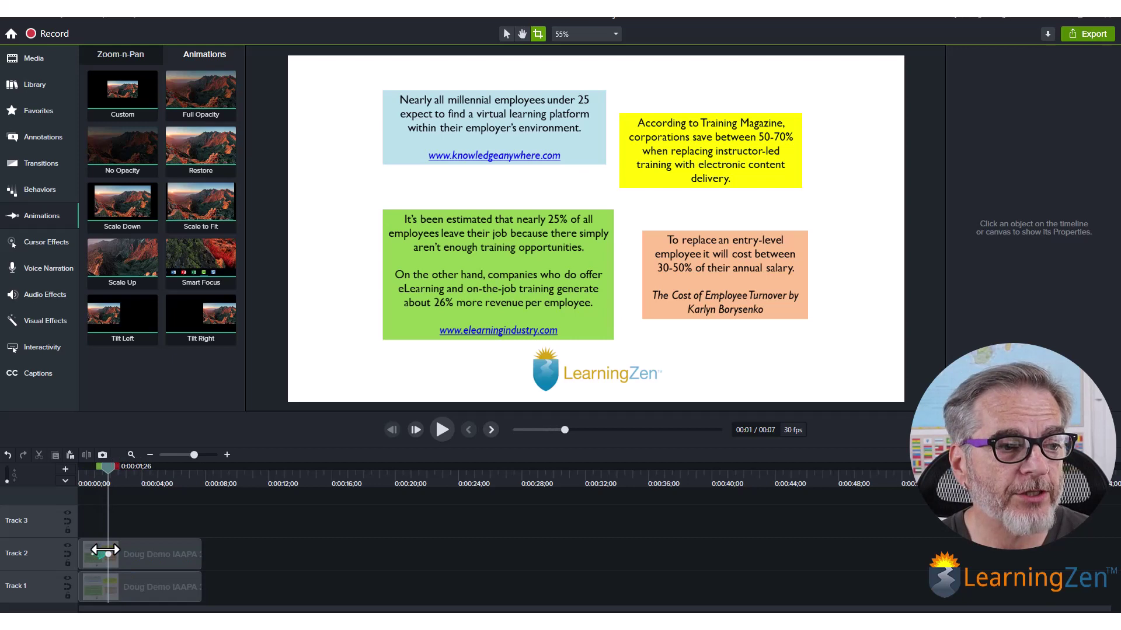
pyautogui.click(185, 563)
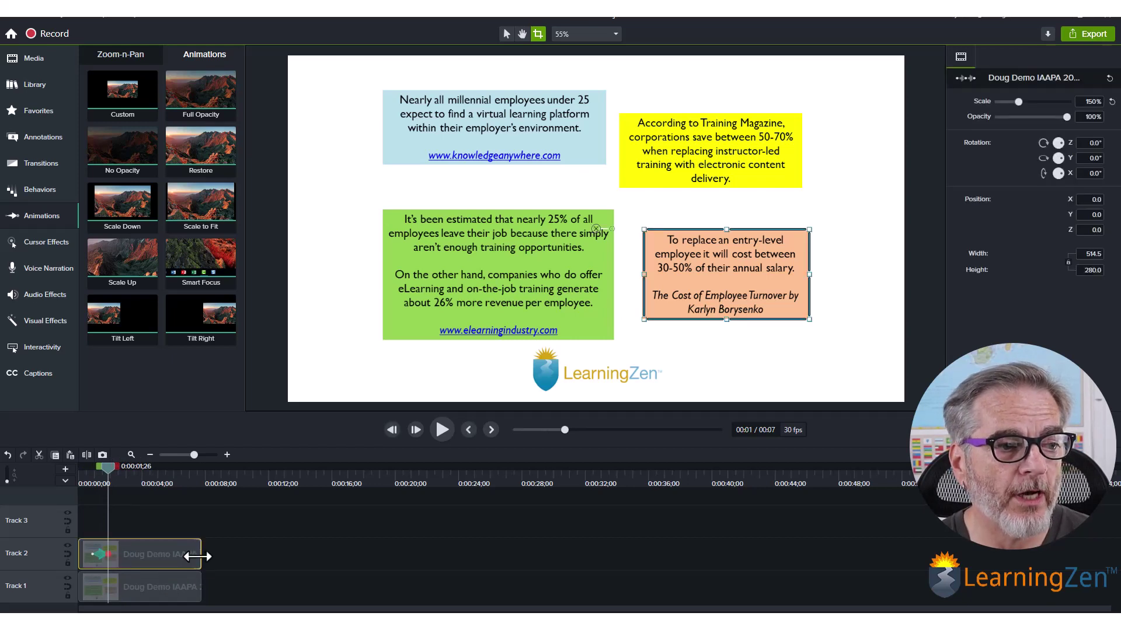
pyautogui.moveTo(205, 555); pyautogui.dragTo(231, 554)
# Step: At the end of the first animation, enlarge the cropped orange box to about 226% and move it to about X -140, Y 78
pyautogui.click(92, 469)
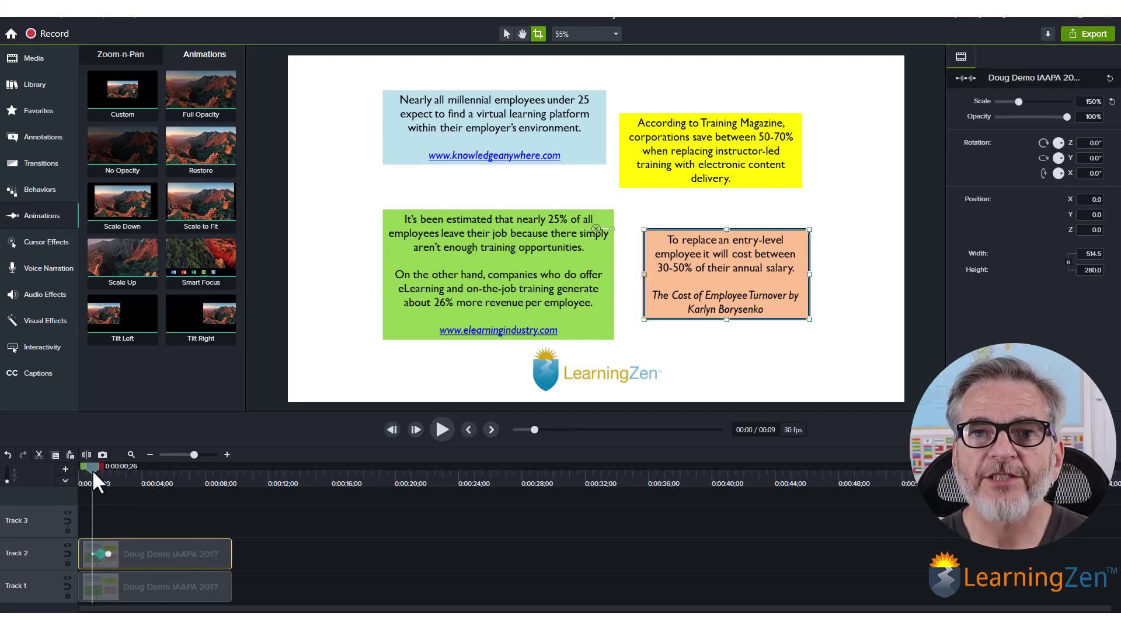
pyautogui.moveTo(93, 472); pyautogui.dragTo(108, 468)
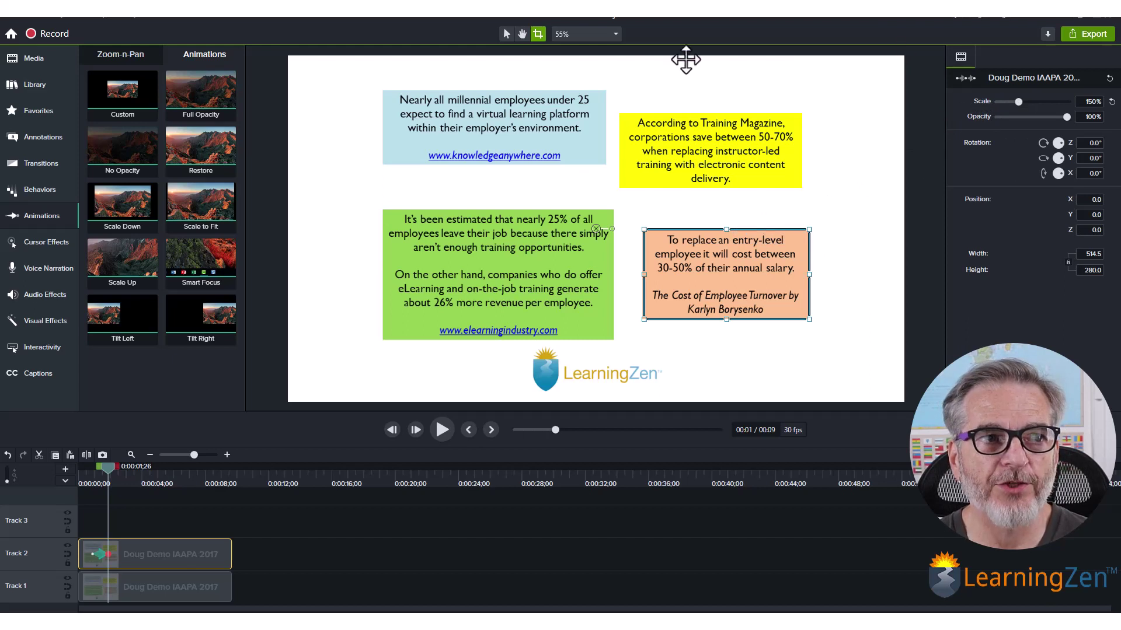
pyautogui.click(505, 32)
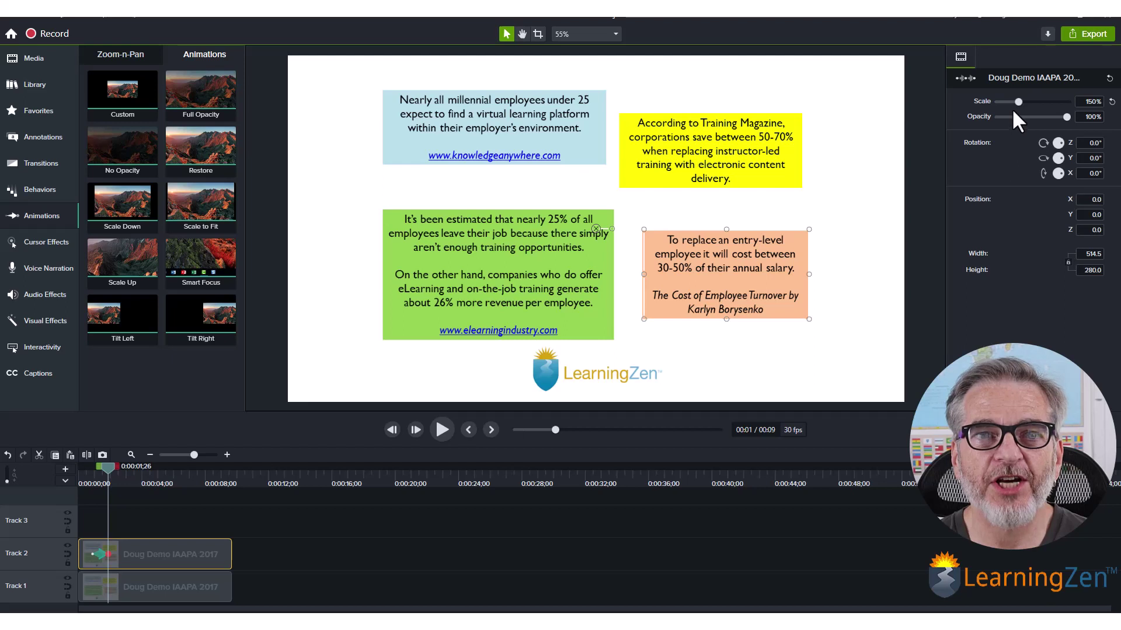
pyautogui.moveTo(1018, 101); pyautogui.dragTo(1028, 100)
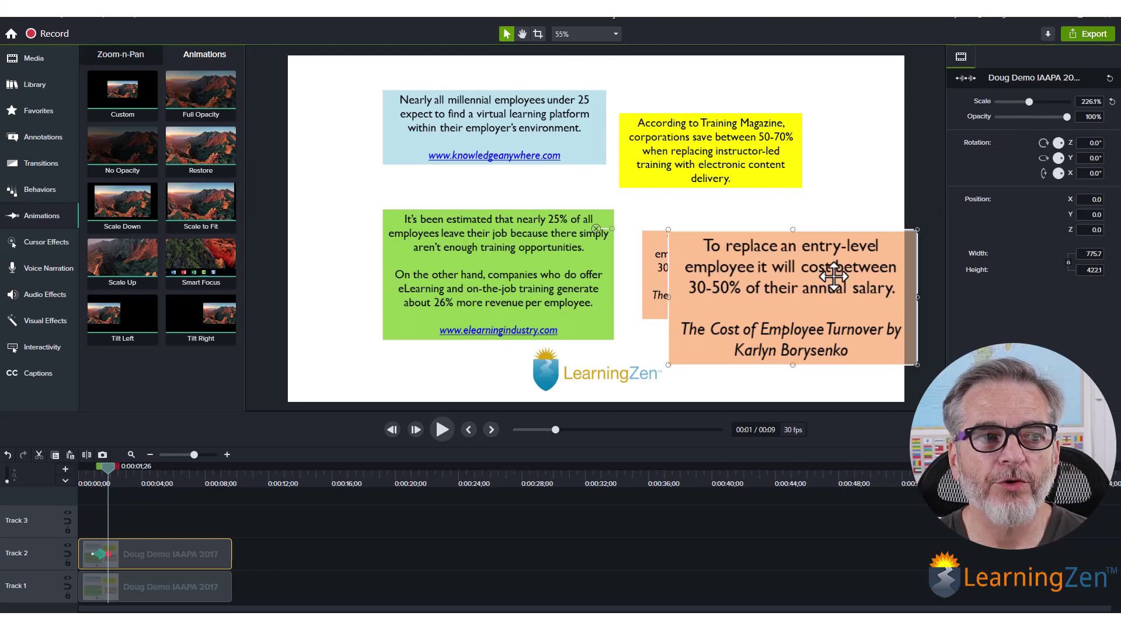
pyautogui.moveTo(834, 277); pyautogui.dragTo(789, 250)
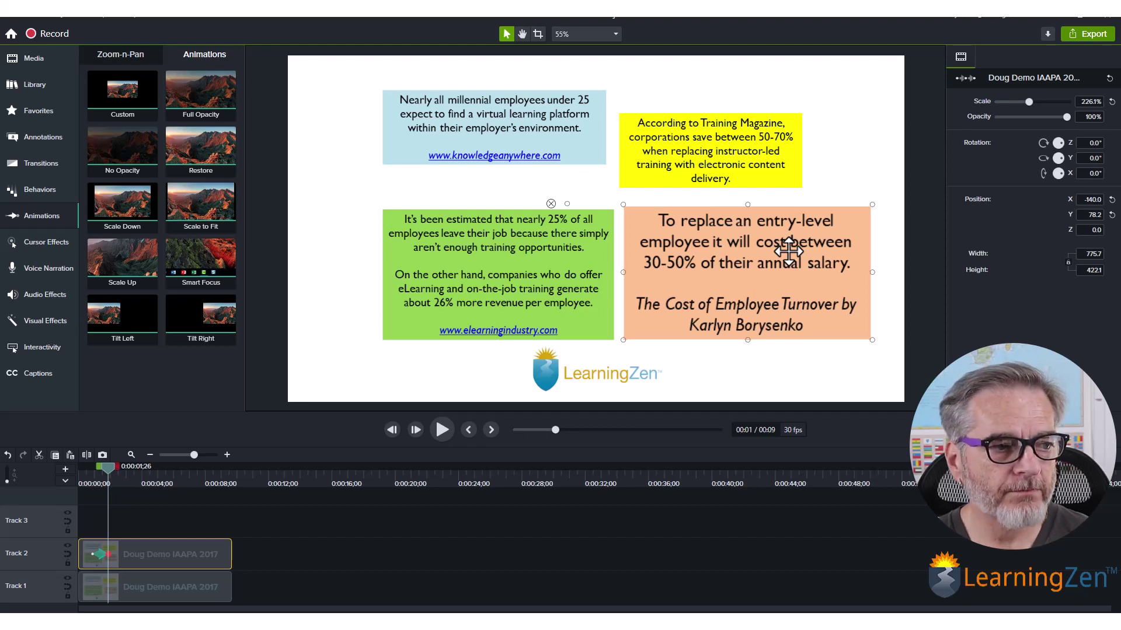
# Step: Play the timeline from the start to preview the orange box growing
pyautogui.moveTo(110, 468); pyautogui.dragTo(82, 475)
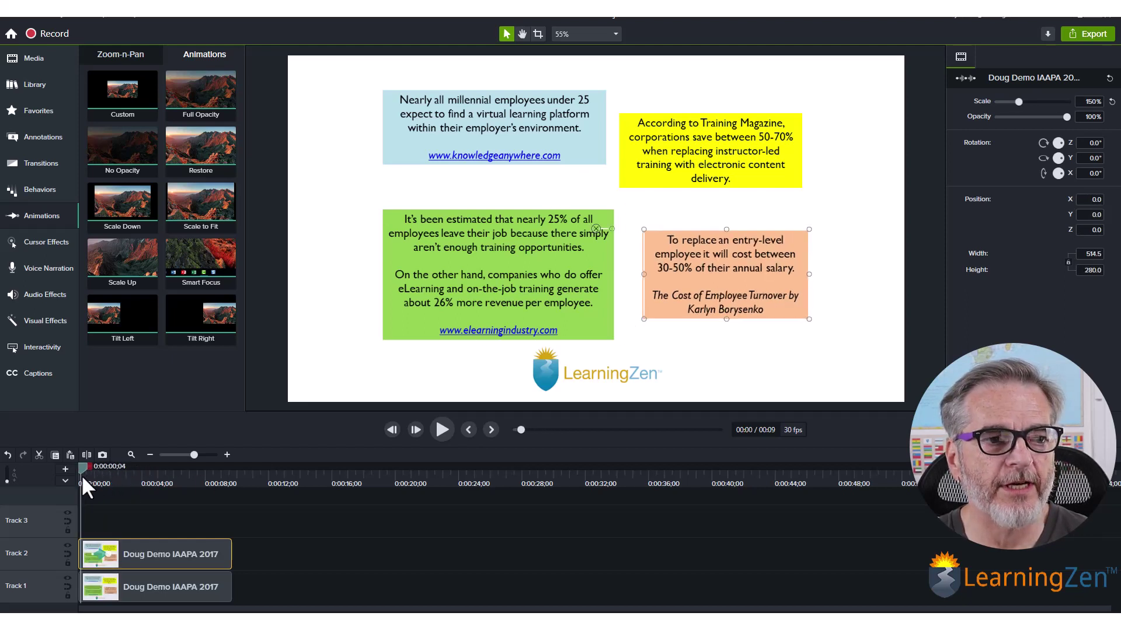
pyautogui.click(438, 432)
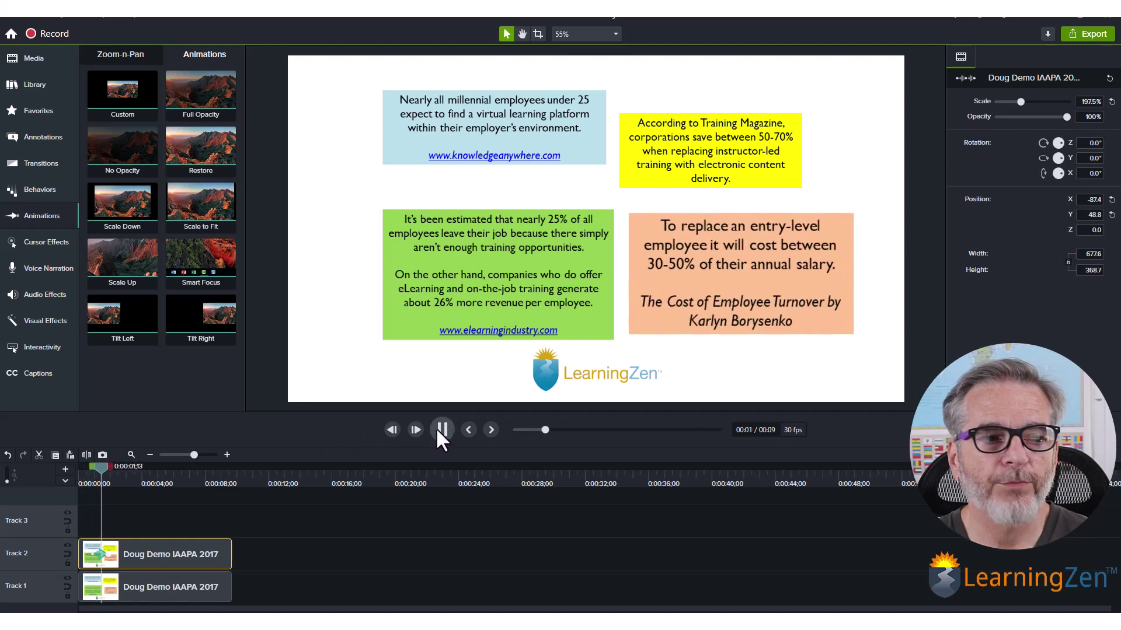
pyautogui.click(438, 432)
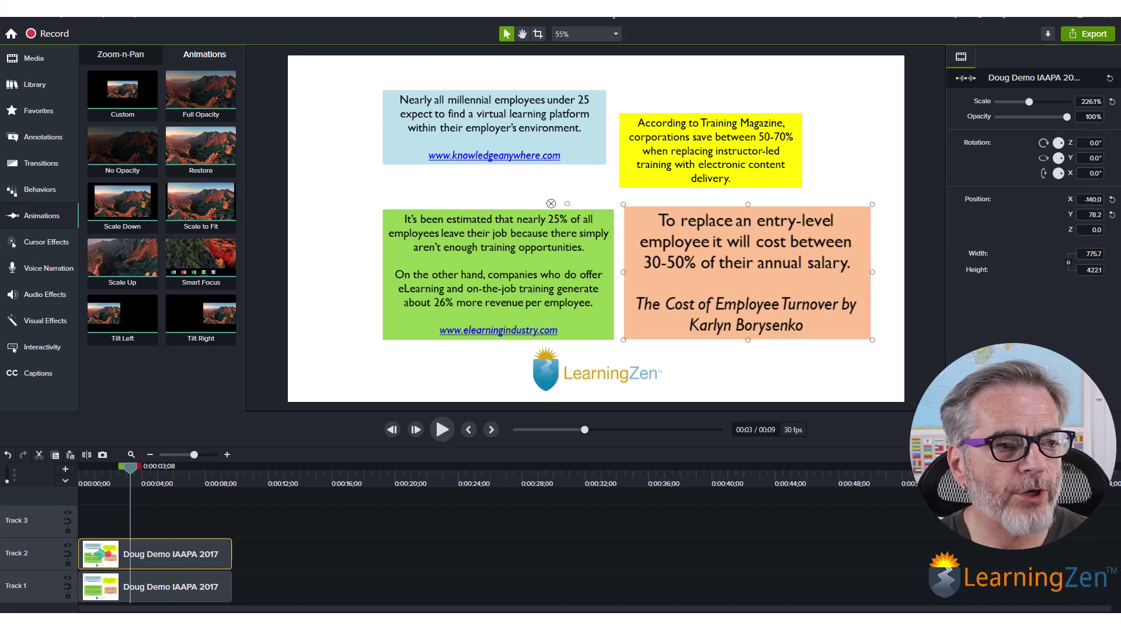
# Step: Add a second Custom animation to the Track 2 clip, ending at about 8 seconds
pyautogui.moveTo(131, 467); pyautogui.dragTo(207, 468)
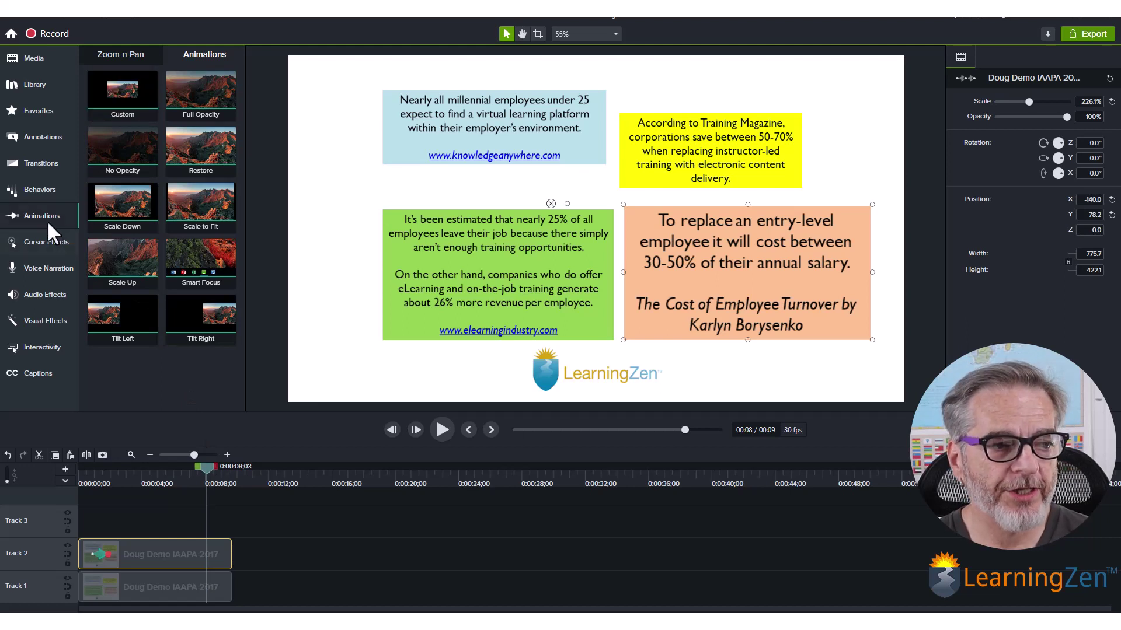
pyautogui.moveTo(133, 99)
pyautogui.mouseDown()
pyautogui.moveTo(192, 382)
pyautogui.moveTo(192, 580)
pyautogui.moveTo(204, 558)
pyautogui.mouseUp()
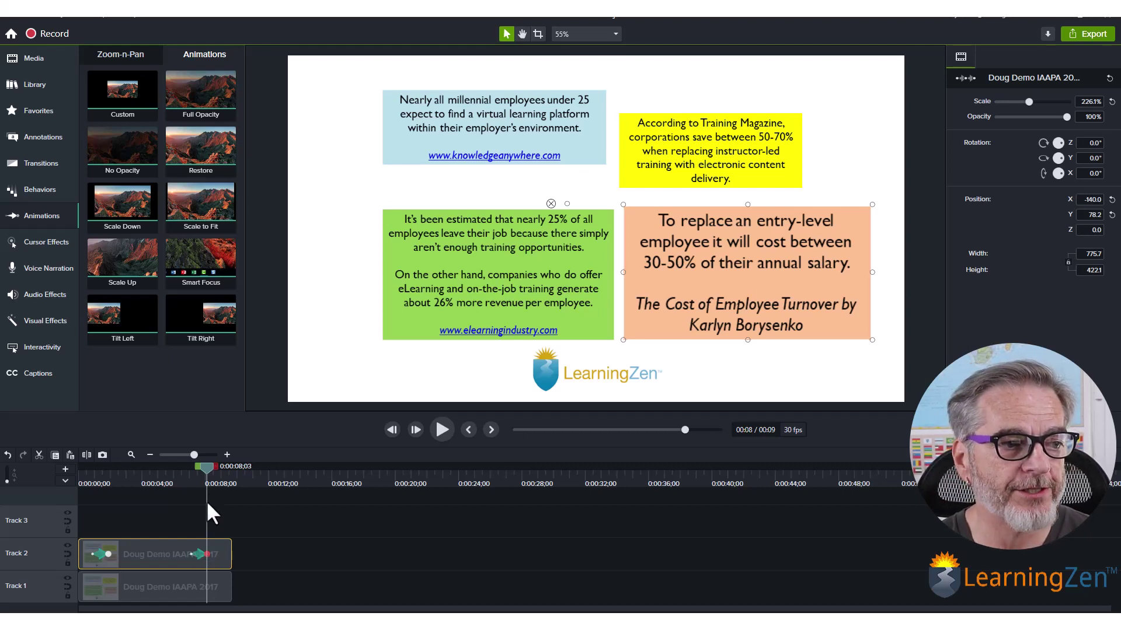
pyautogui.moveTo(208, 464)
pyautogui.mouseDown()
pyautogui.moveTo(198, 467)
pyautogui.moveTo(208, 463)
pyautogui.mouseUp()
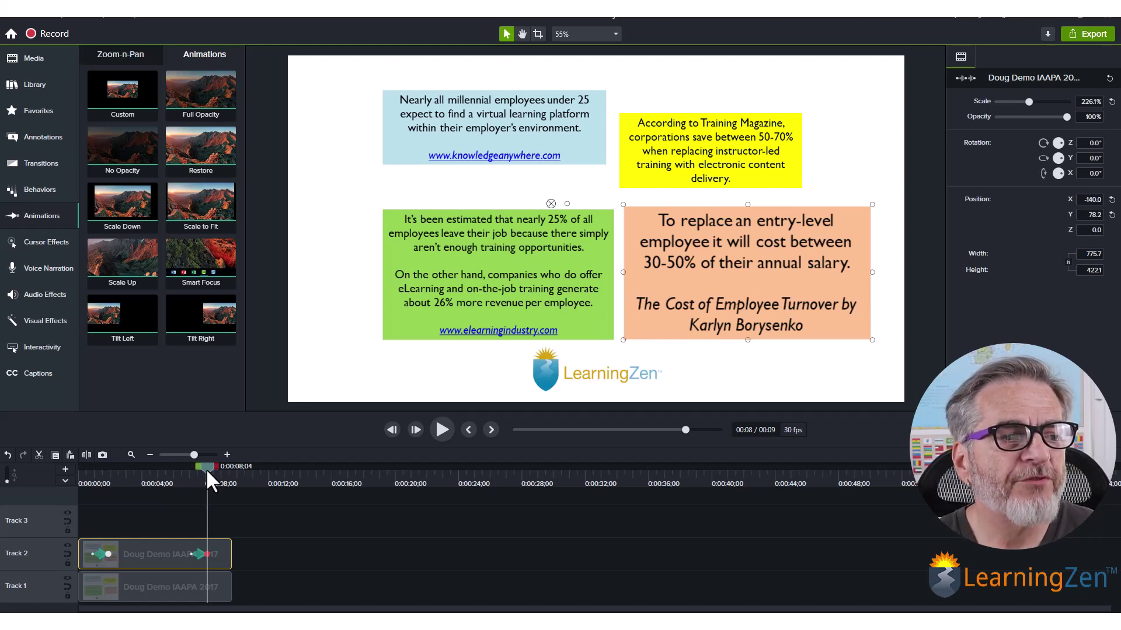
# Step: At the end of the second animation, set the orange box's scale to 150% and its X and Y positions to 0
pyautogui.moveTo(205, 468); pyautogui.dragTo(89, 489)
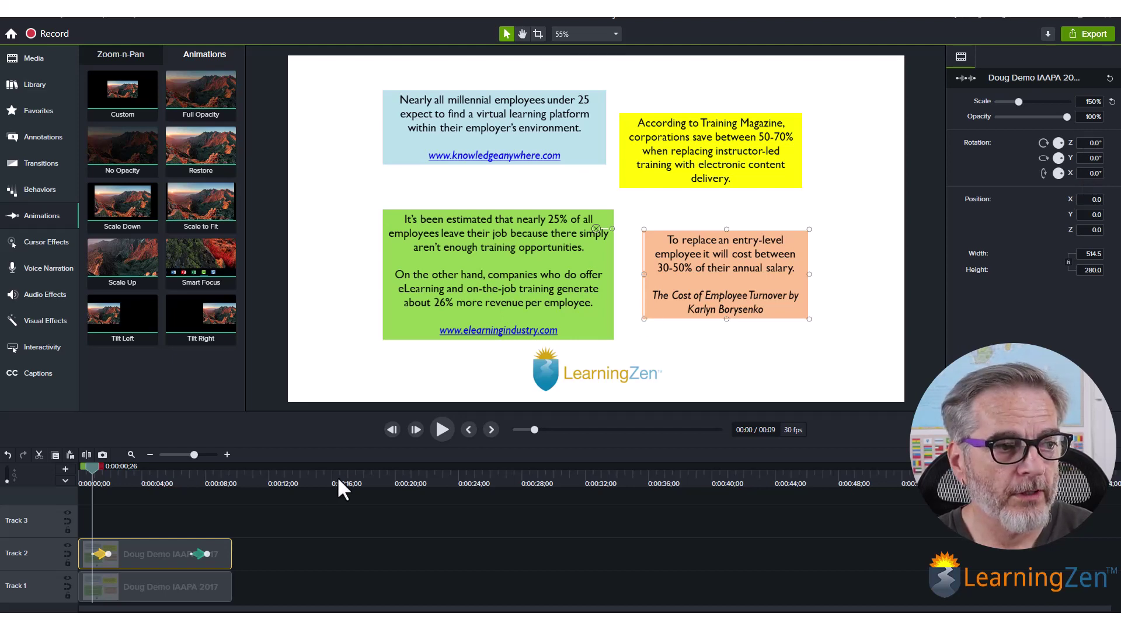
pyautogui.moveTo(92, 469); pyautogui.dragTo(206, 468)
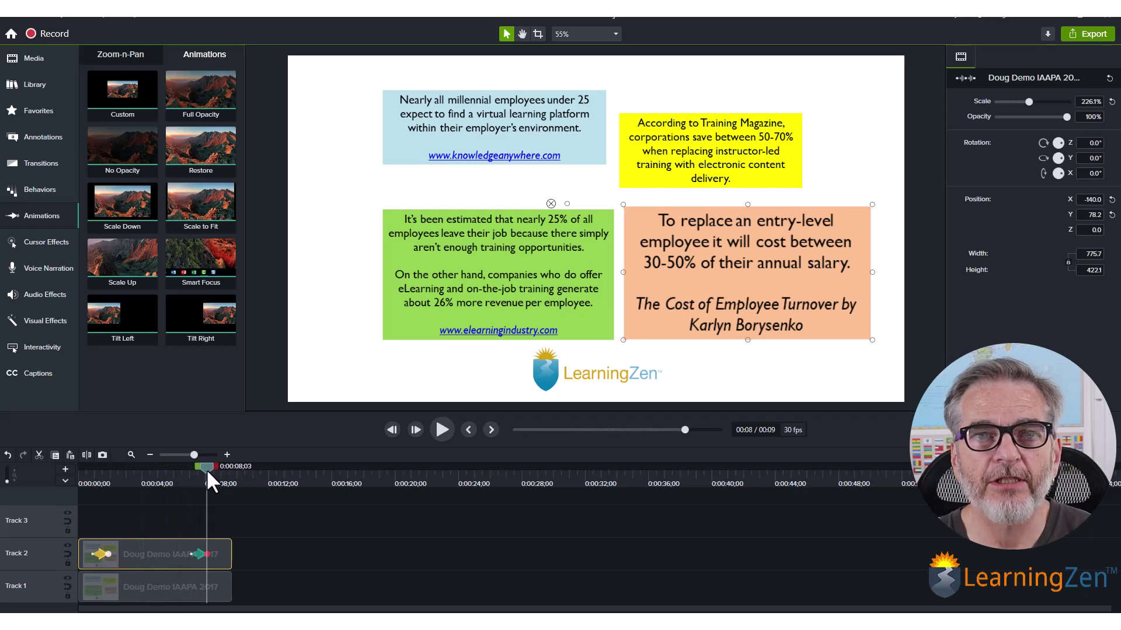
pyautogui.doubleClick(1081, 101)
pyautogui.write('150')
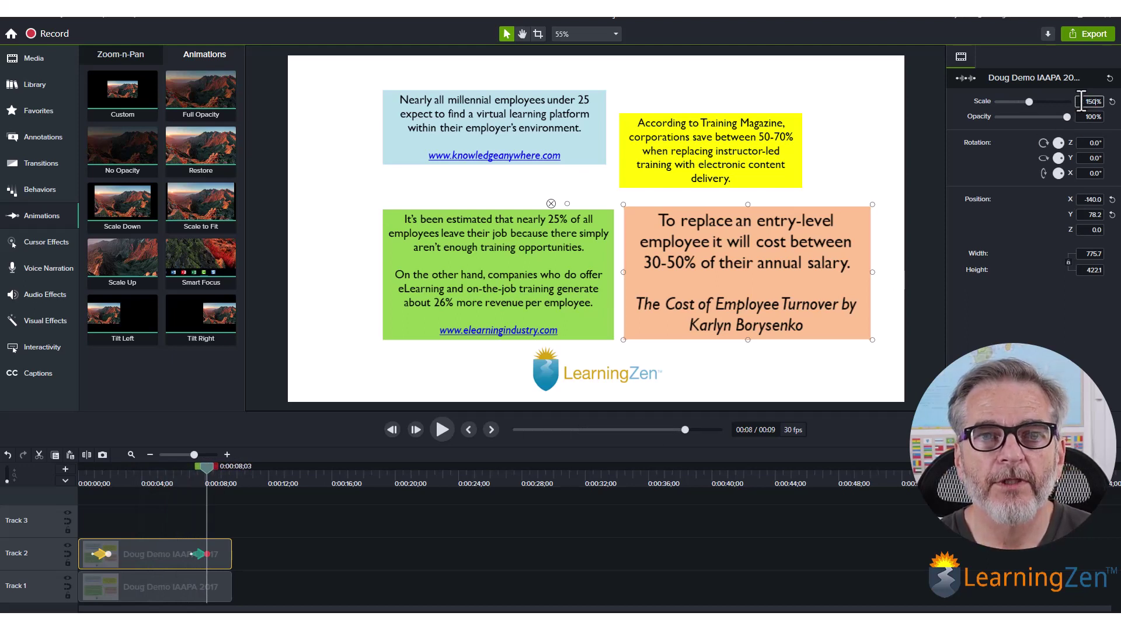
pyautogui.doubleClick(1080, 200)
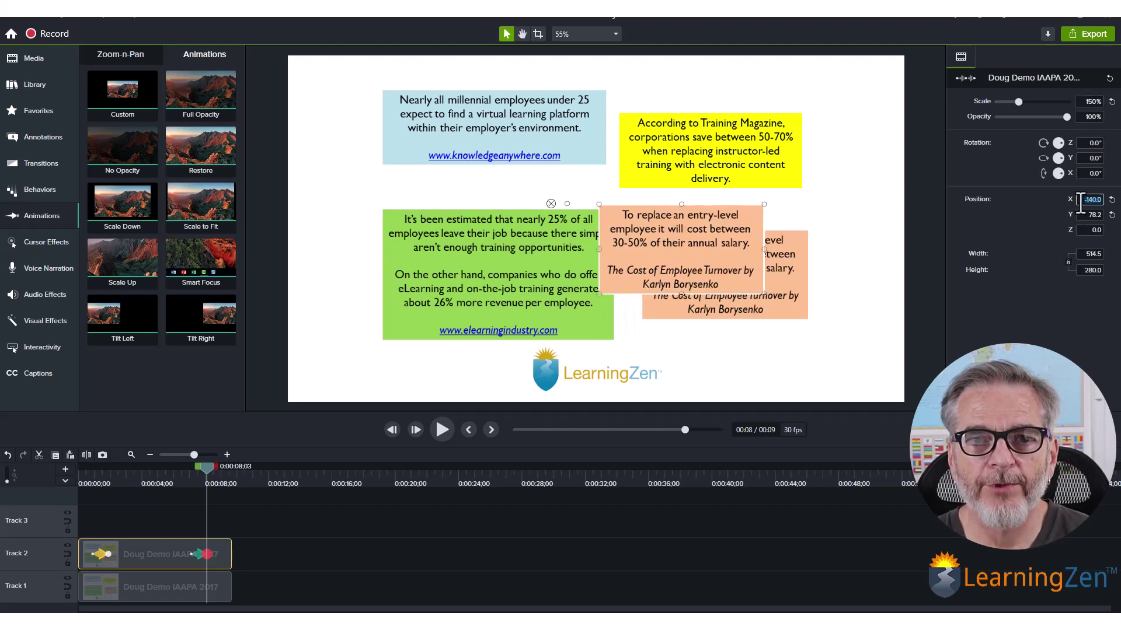
pyautogui.write('0')
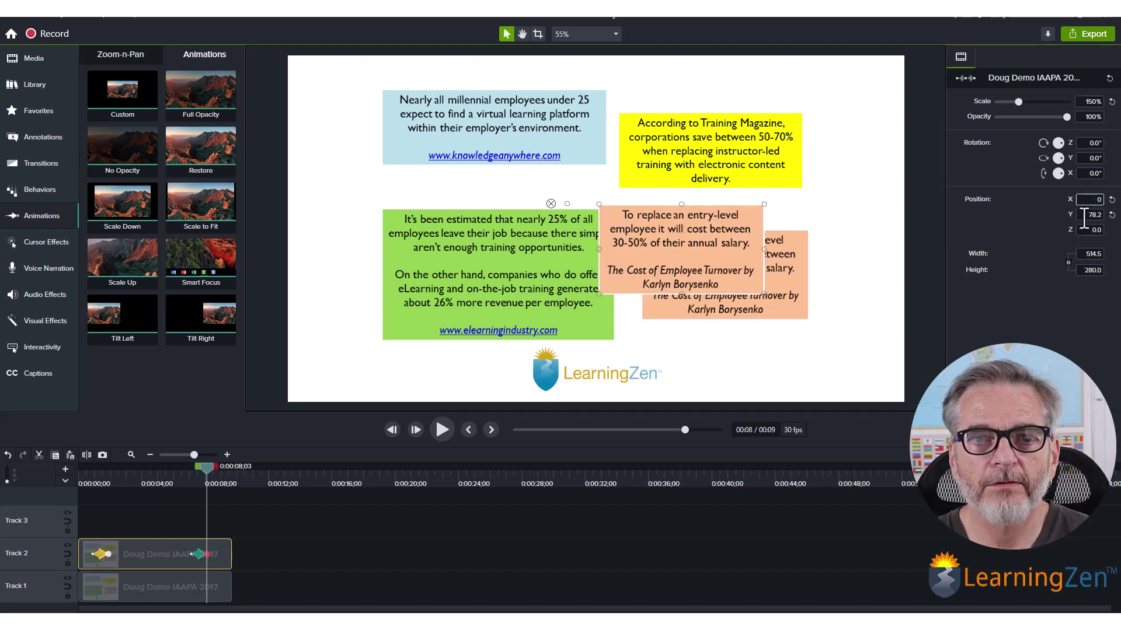
pyautogui.doubleClick(1083, 215)
pyautogui.write('0')
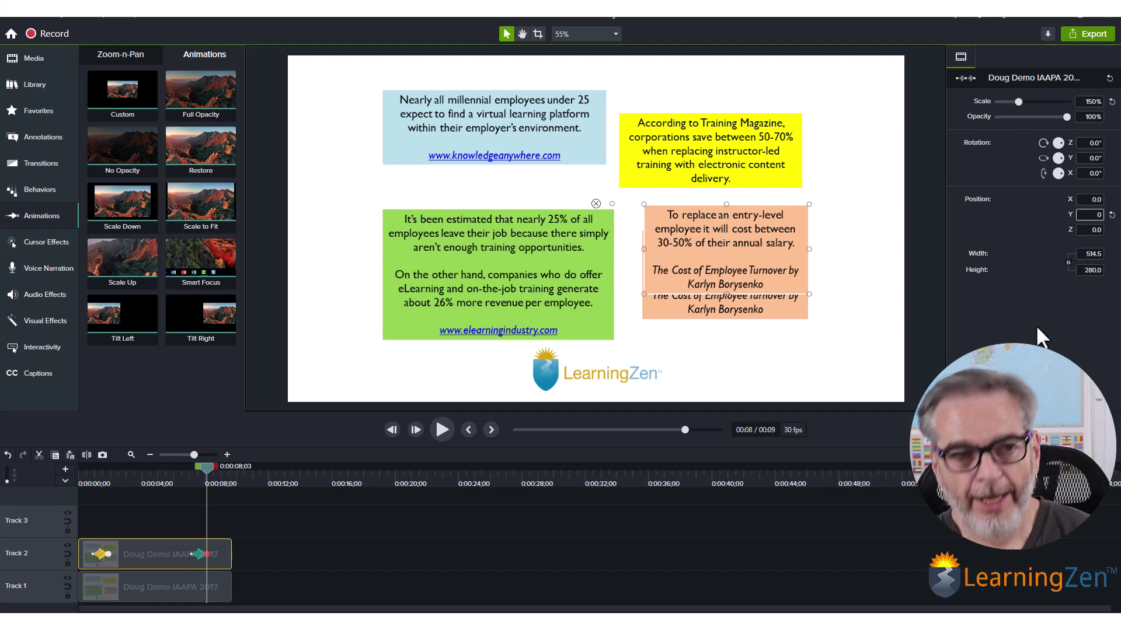
pyautogui.press('Return')
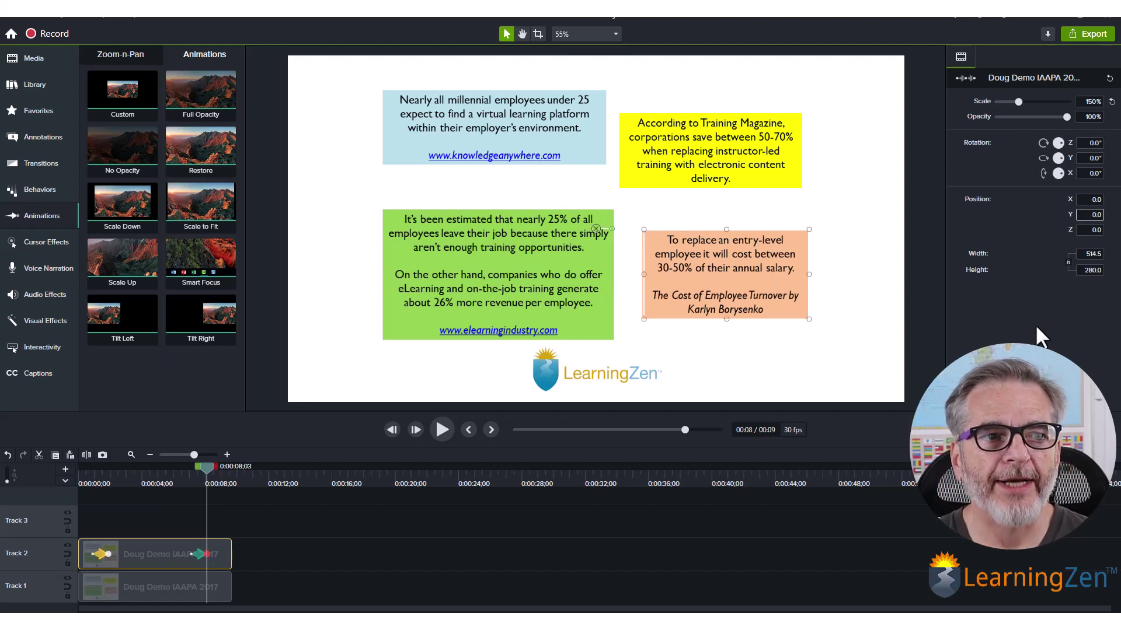
pyautogui.click(862, 379)
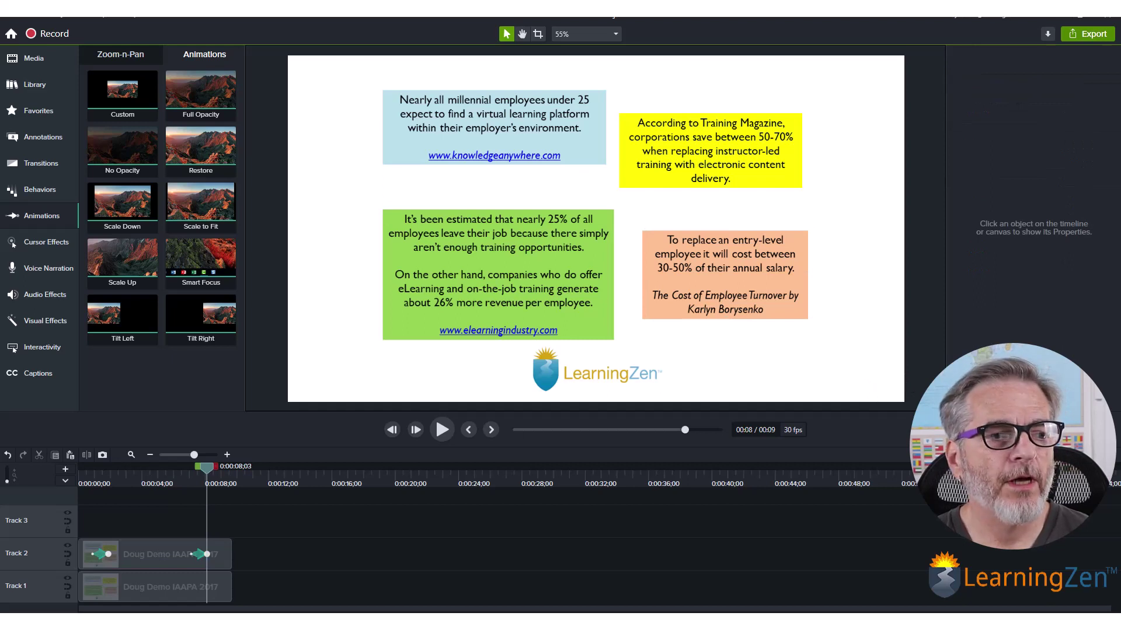
# Step: Play the timeline from near the start and review the orange box's zoom animation
pyautogui.moveTo(205, 467); pyautogui.dragTo(86, 481)
pyautogui.click(441, 430)
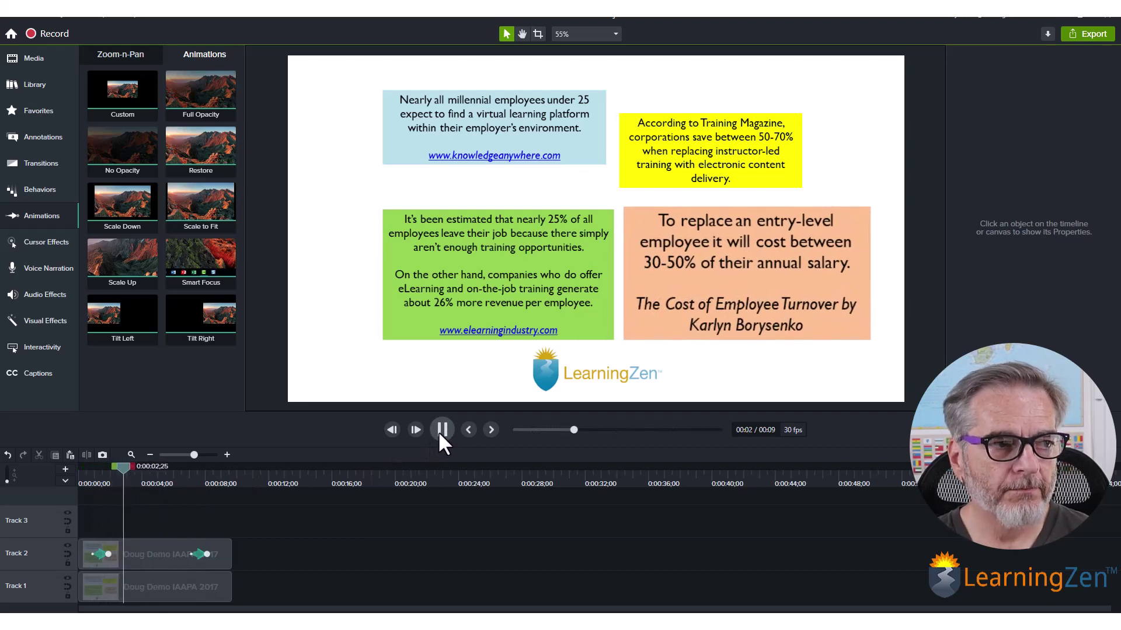
pyautogui.click(439, 432)
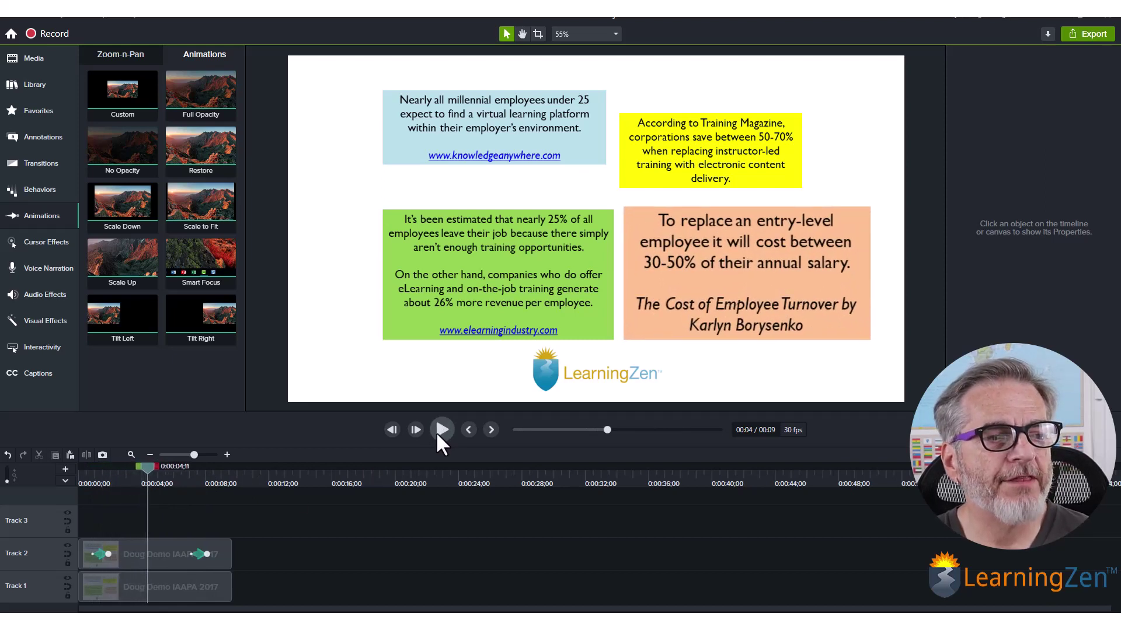
pyautogui.moveTo(145, 466); pyautogui.dragTo(110, 474)
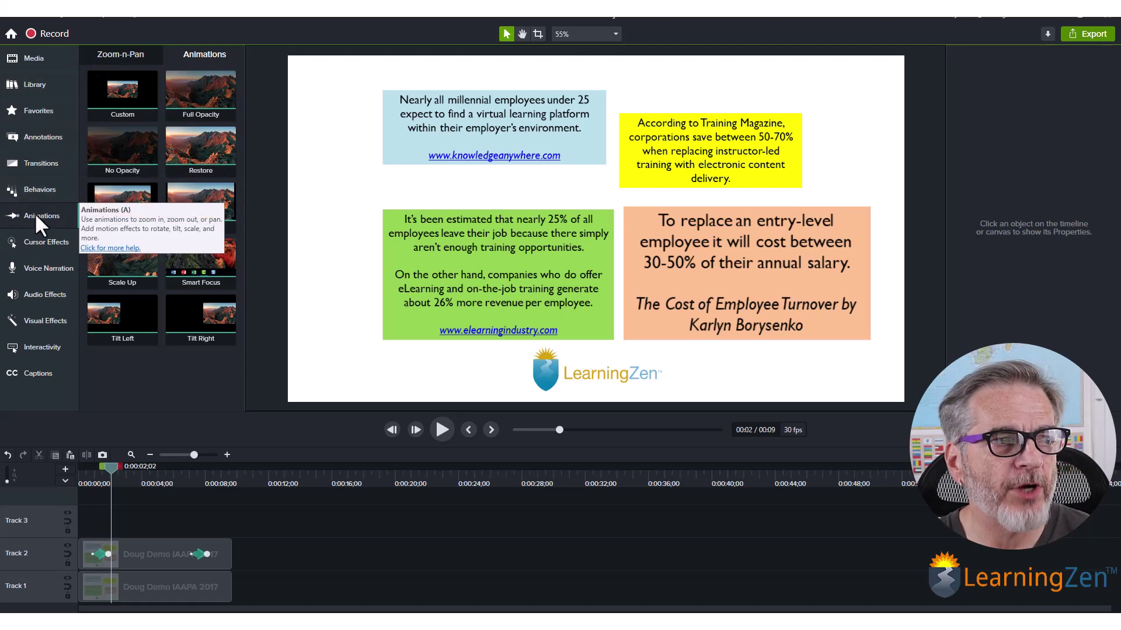
# Step: Cover the orange box's "30-50% of their annual salary." line with a white rectangle shape at 75% fill opacity, resized to fit the text
pyautogui.click(44, 142)
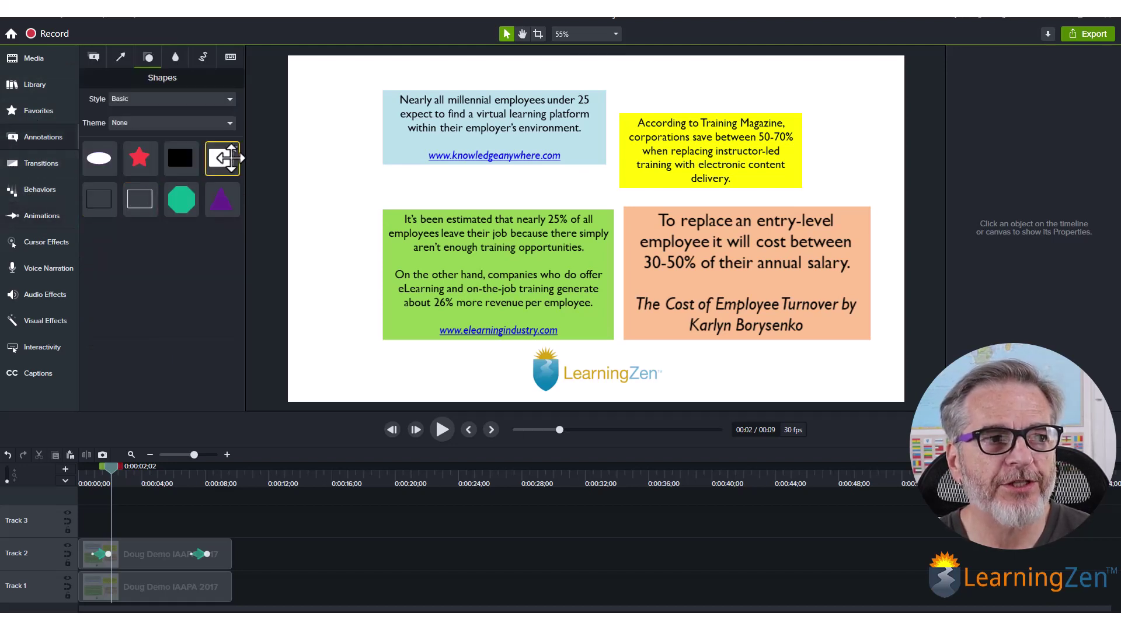
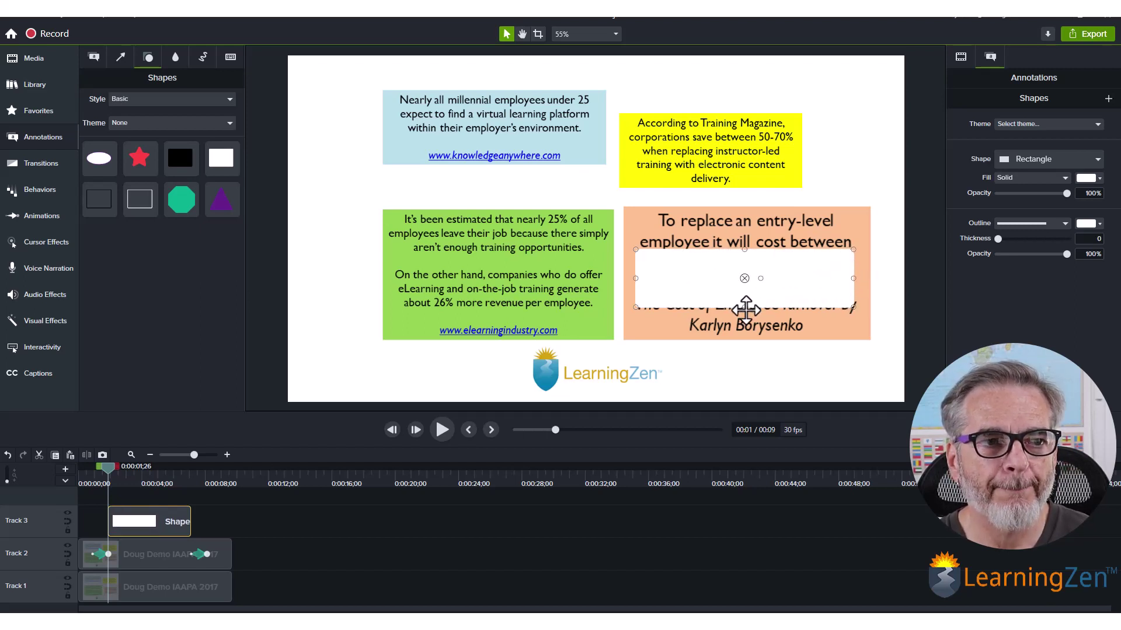
pyautogui.moveTo(743, 306); pyautogui.dragTo(744, 281)
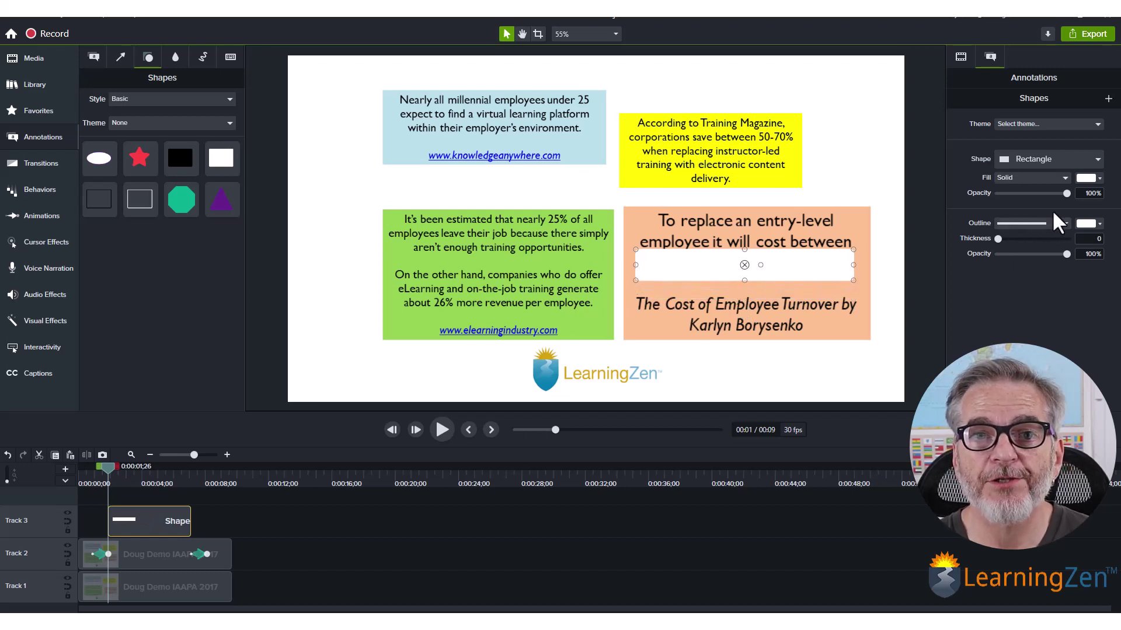
pyautogui.moveTo(1068, 194); pyautogui.dragTo(1050, 195)
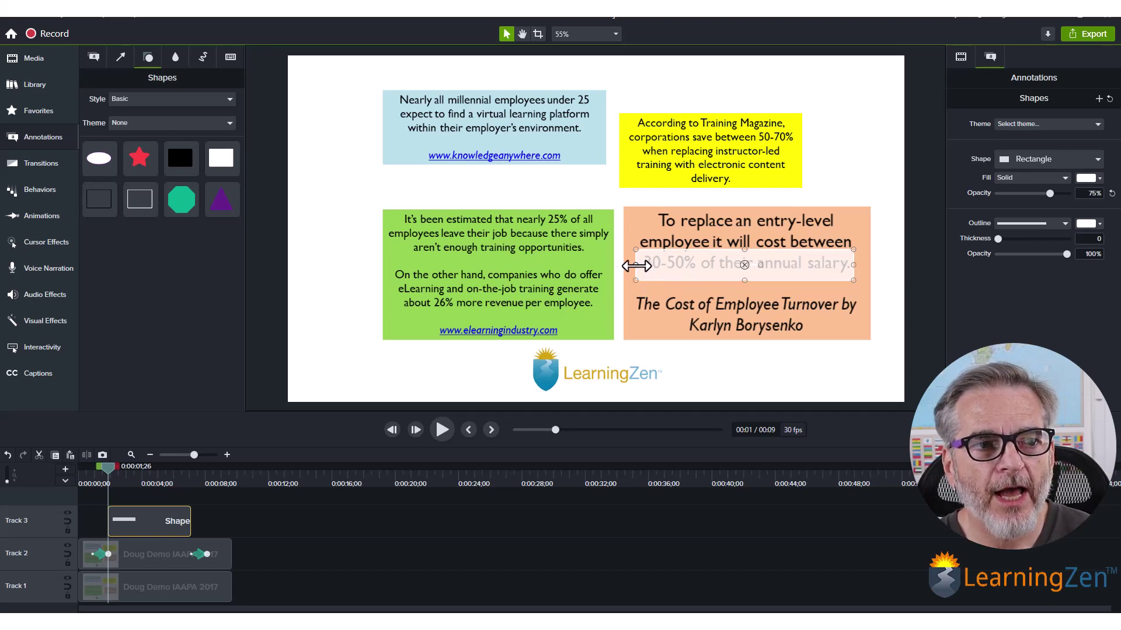
pyautogui.moveTo(638, 265); pyautogui.dragTo(641, 266)
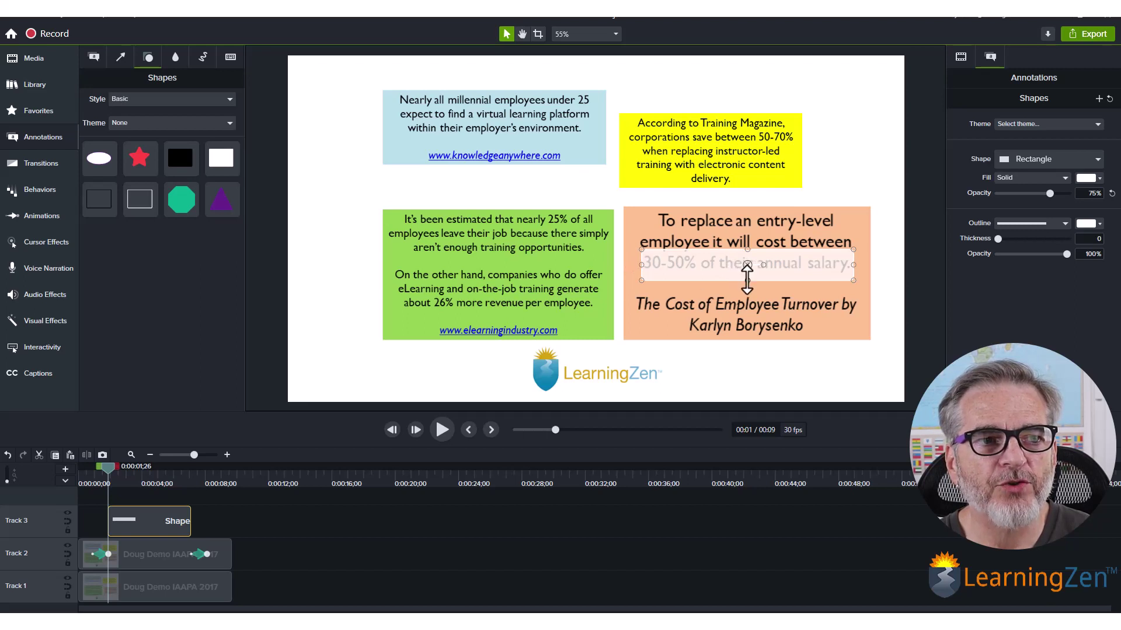
pyautogui.moveTo(744, 280); pyautogui.dragTo(748, 255)
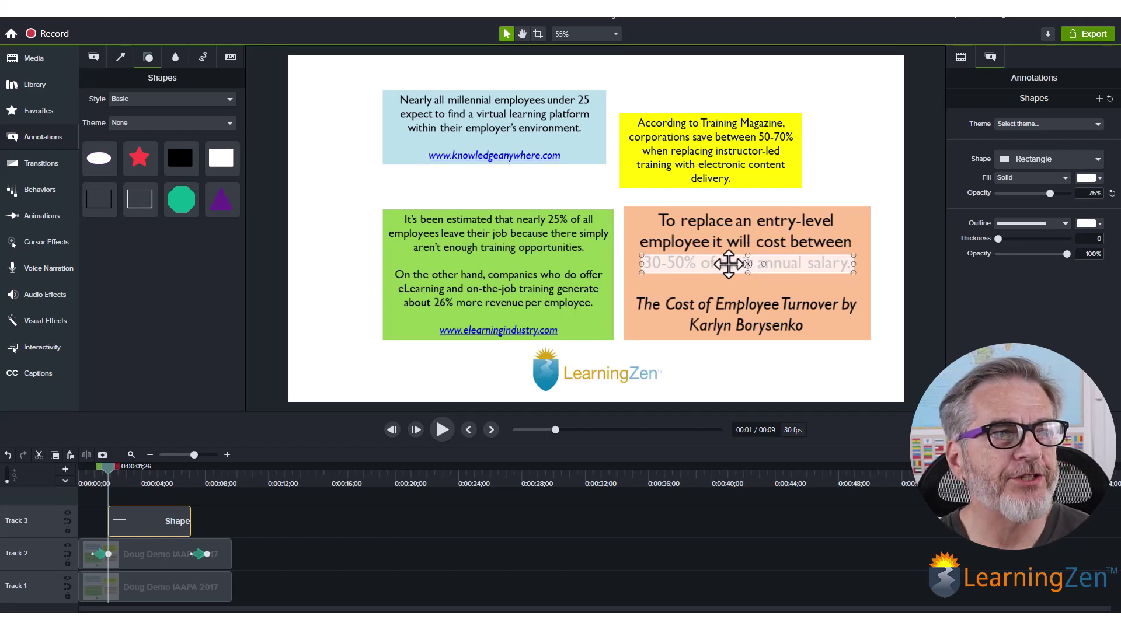
pyautogui.click(83, 16)
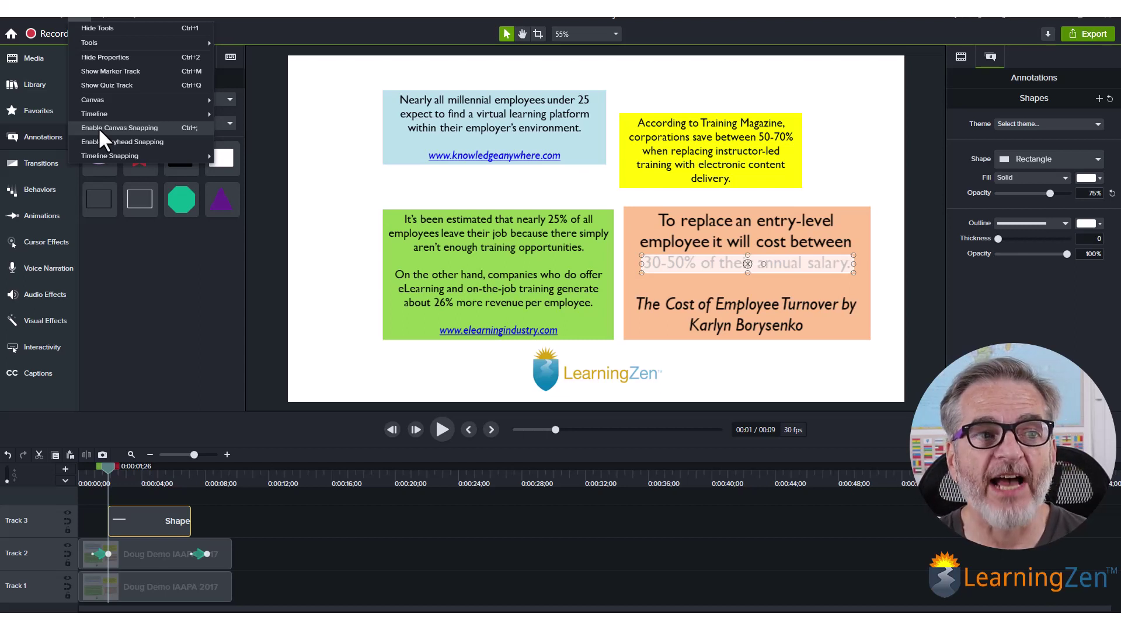
pyautogui.click(706, 332)
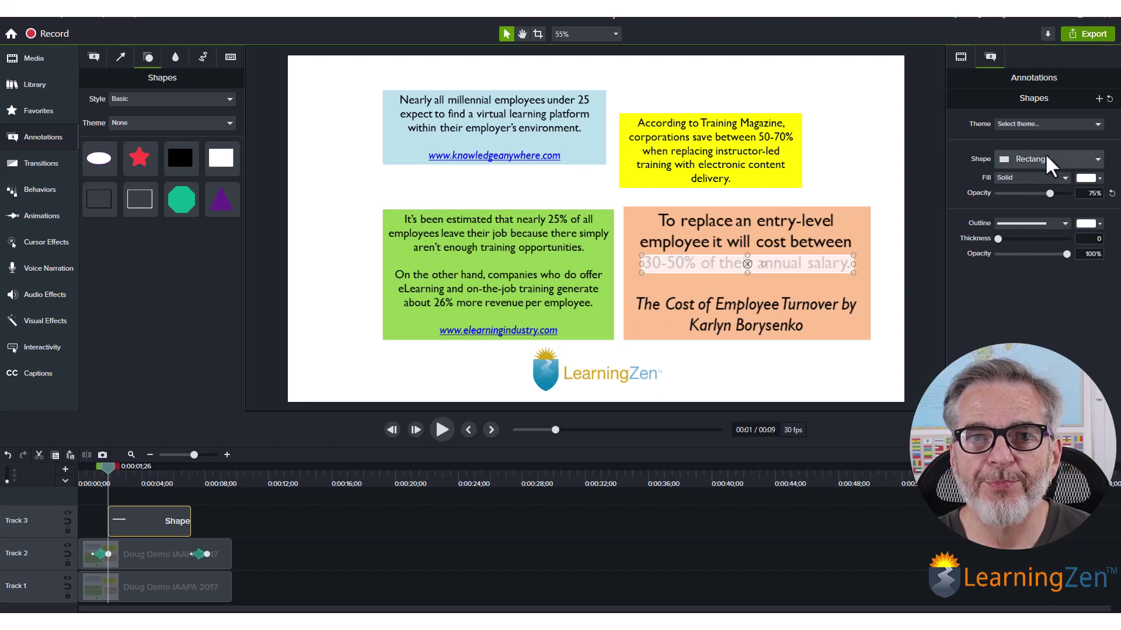
# Step: Change the rectangle's fill color to the yellow hex value #FFFF00
pyautogui.click(1099, 179)
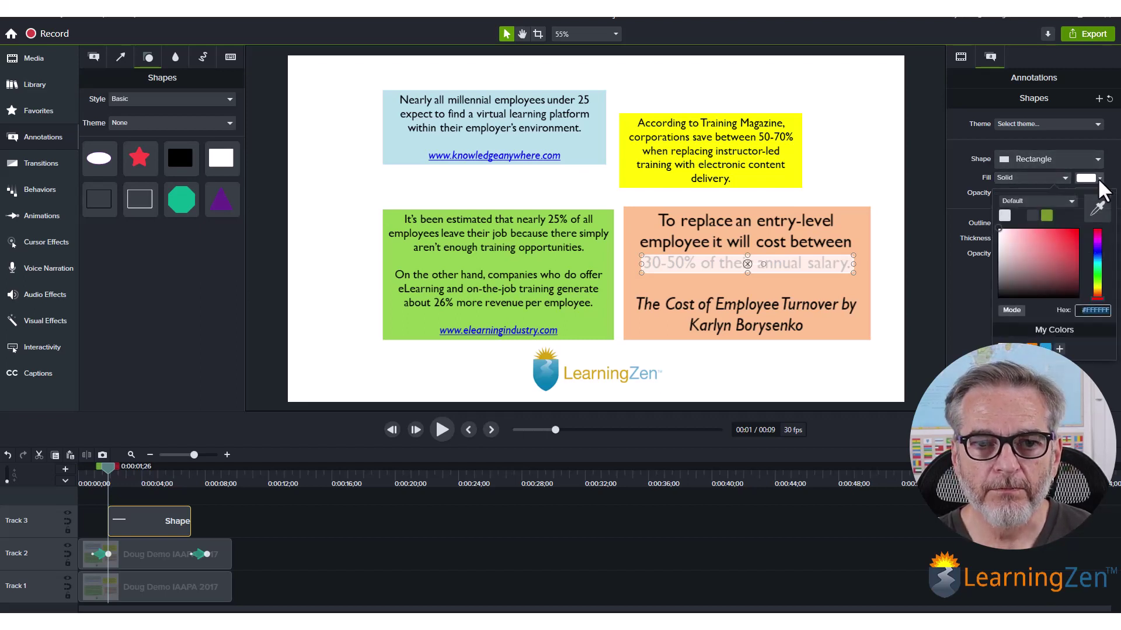
pyautogui.click(1109, 310)
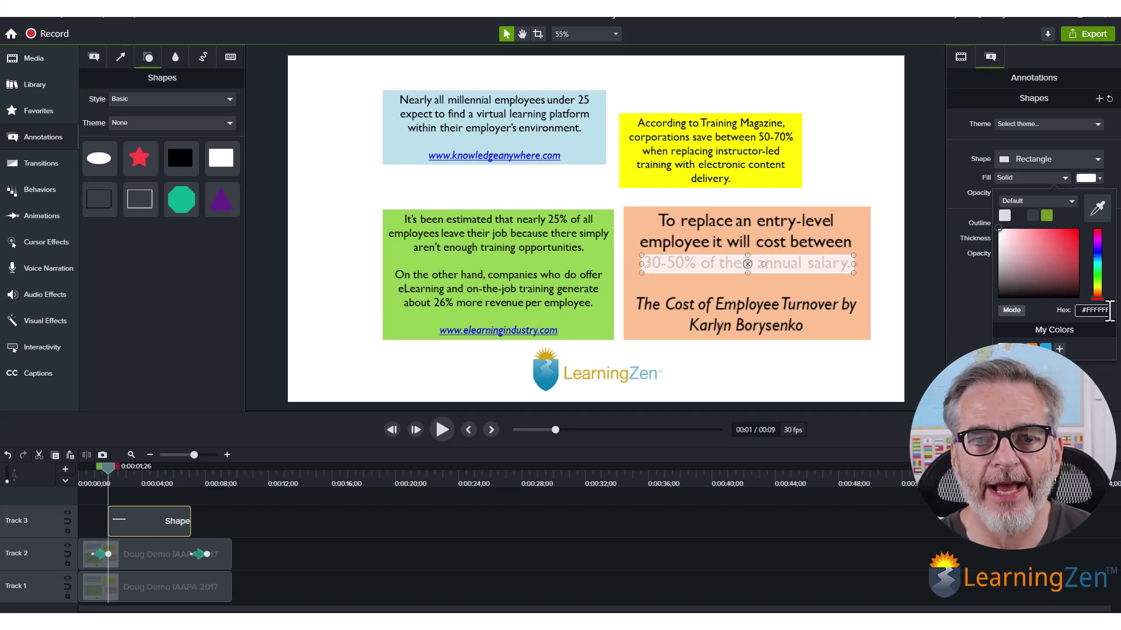
pyautogui.press('BackSpace')
pyautogui.press('BackSpace')
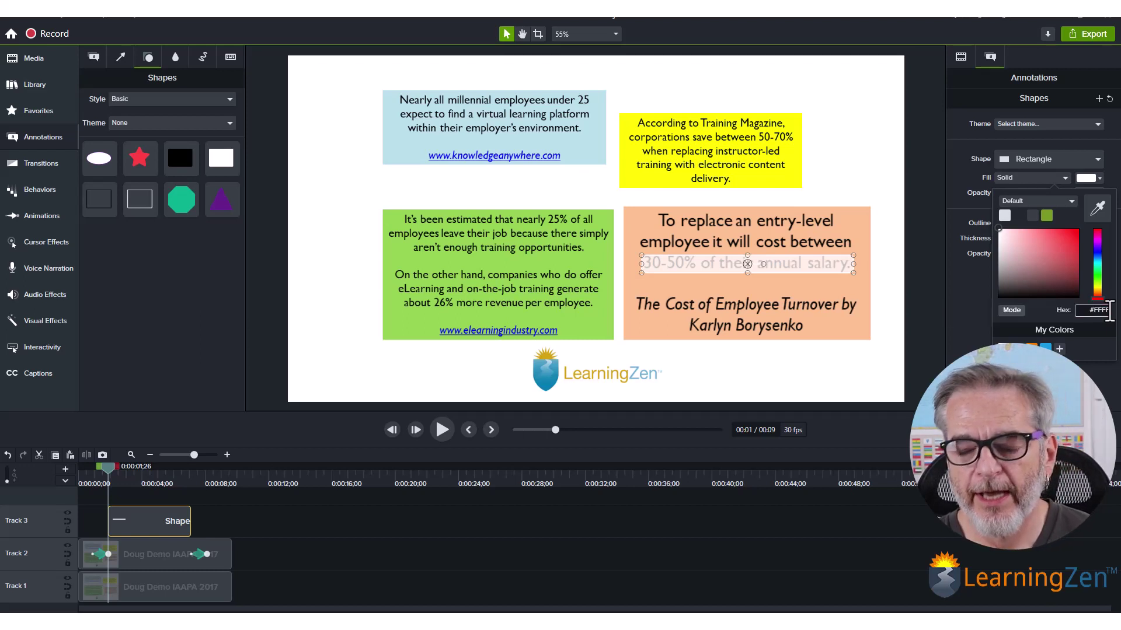
pyautogui.write('00')
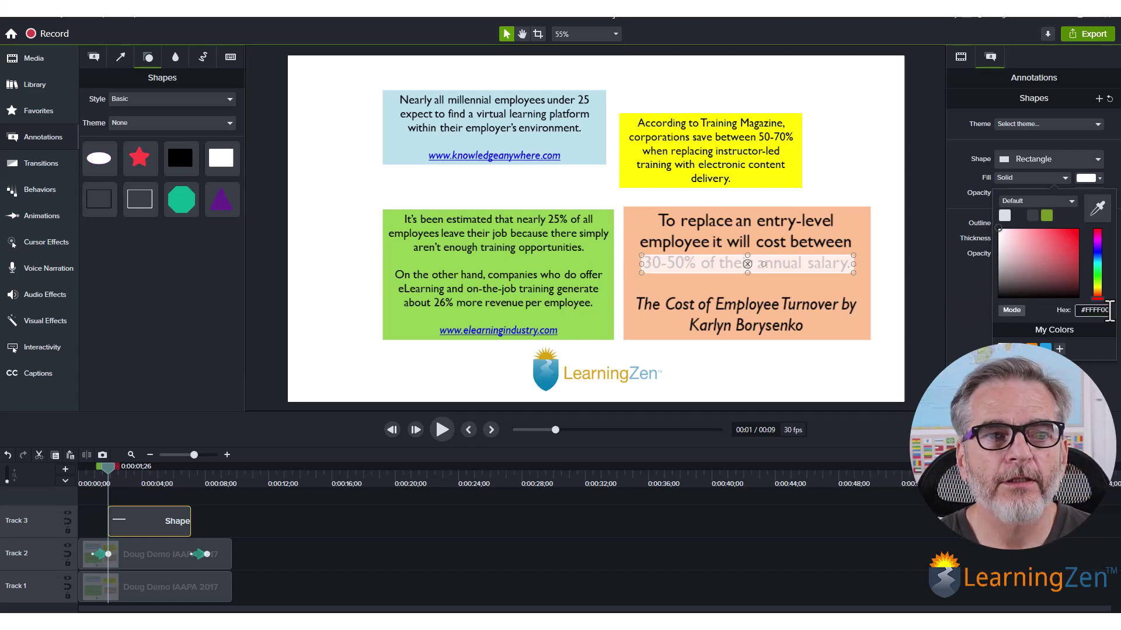
pyautogui.press('Return')
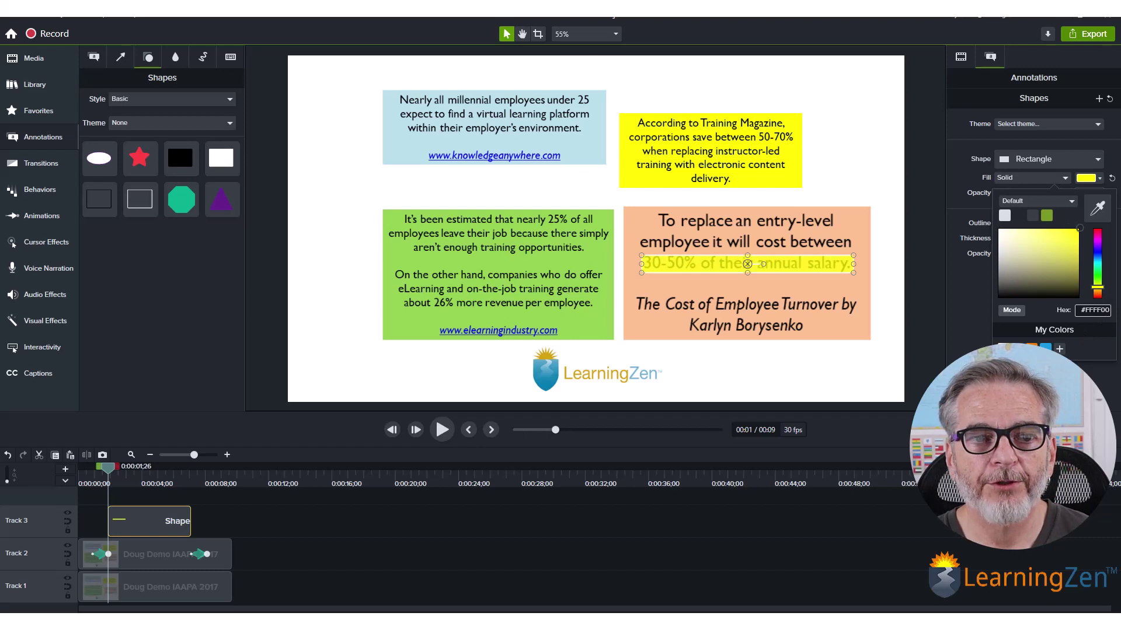
pyautogui.click(849, 384)
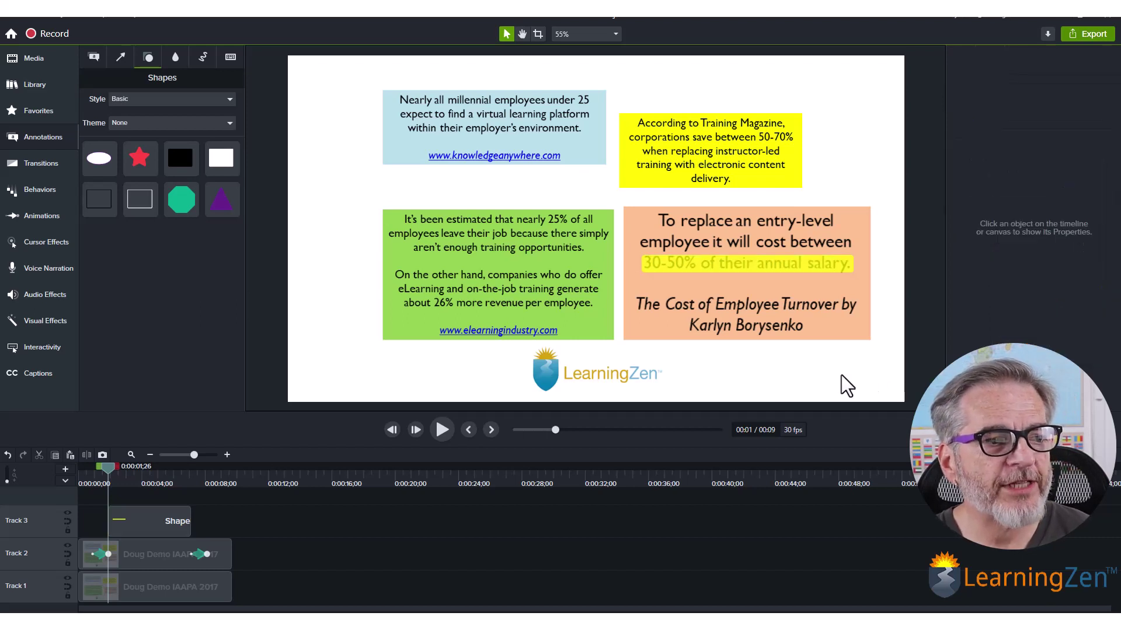
# Step: Play the timeline from near the start to preview the yellow highlight over the enlarged orange box
pyautogui.click(88, 474)
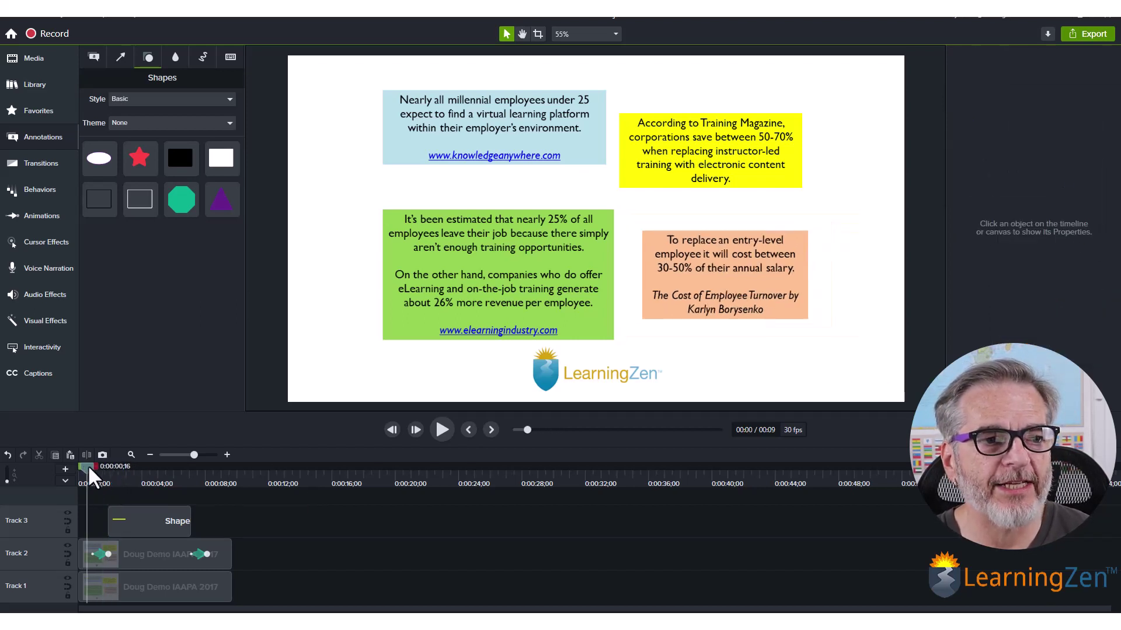
pyautogui.click(442, 431)
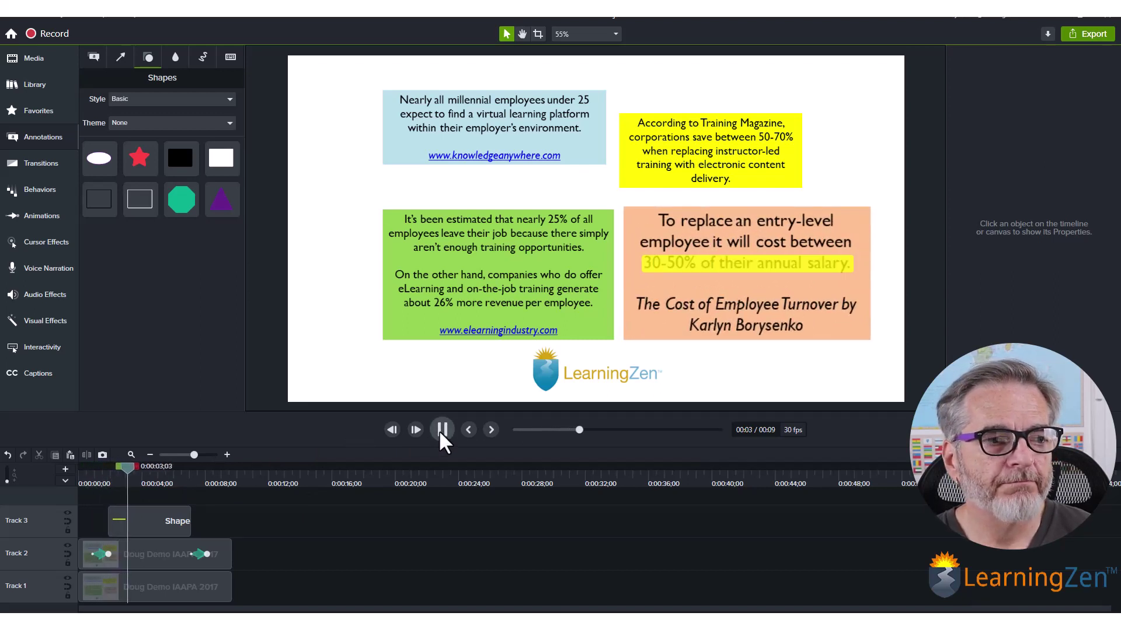
pyautogui.click(442, 431)
# Step: Lower the yellow rectangle's fill opacity to 45% so the text underneath is readable
pyautogui.click(165, 528)
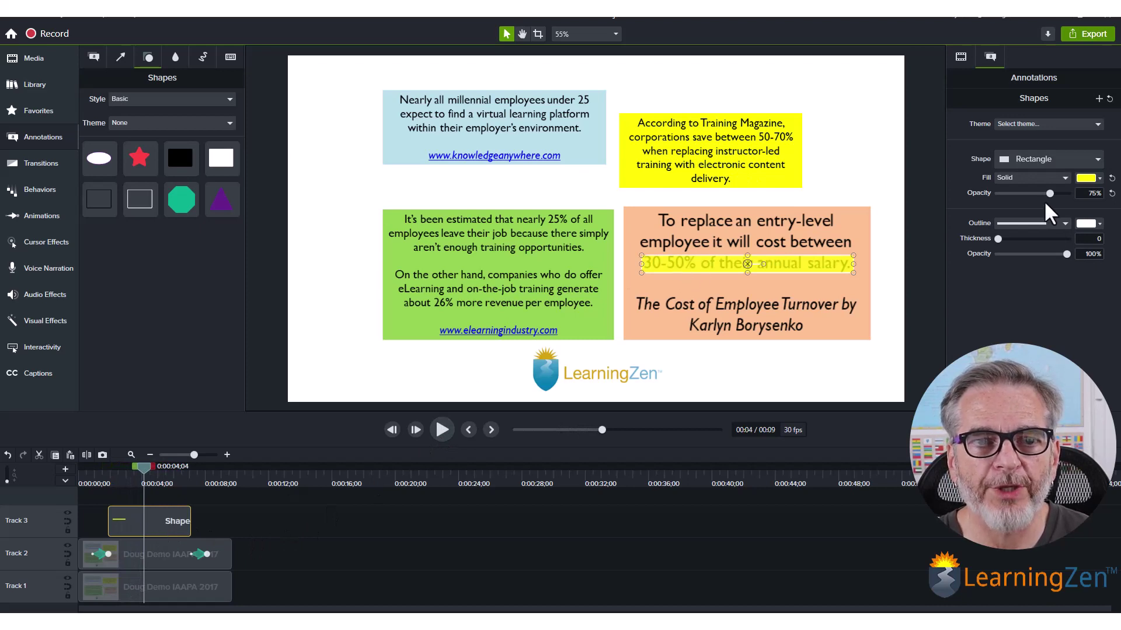
pyautogui.moveTo(1052, 193); pyautogui.dragTo(1027, 194)
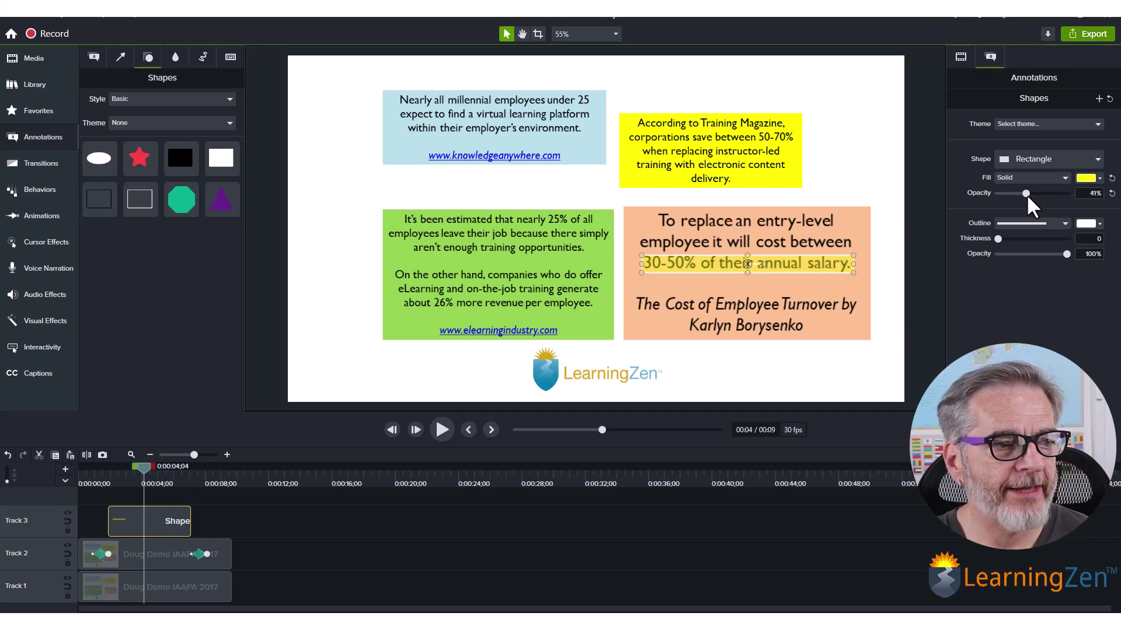
pyautogui.click(320, 538)
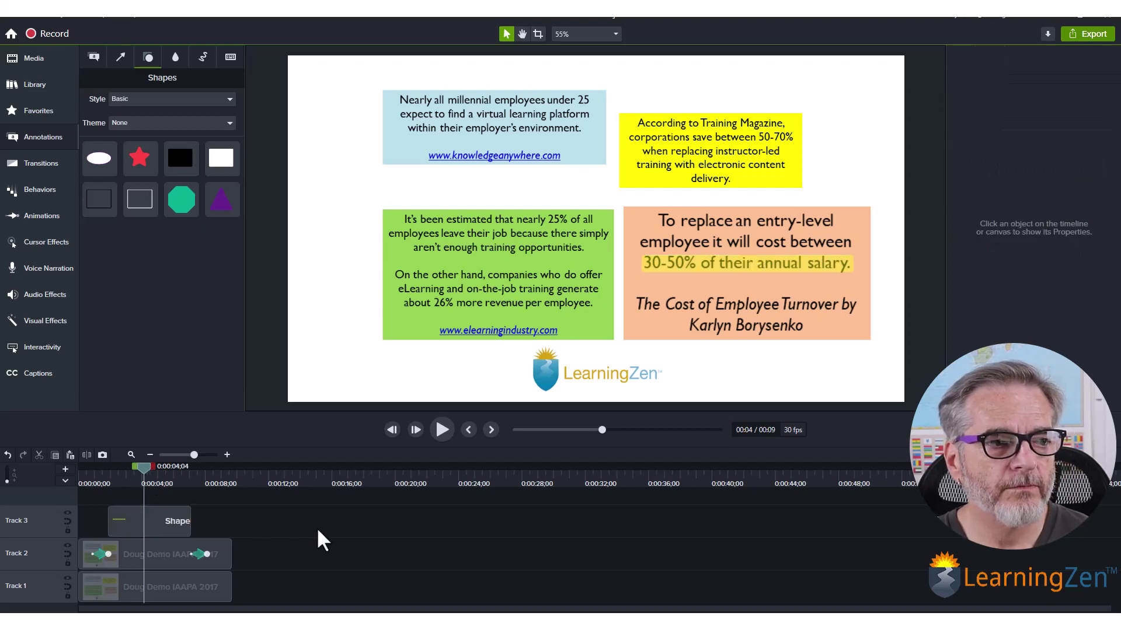
pyautogui.click(153, 526)
pyautogui.moveTo(1025, 195); pyautogui.dragTo(1029, 195)
pyautogui.click(663, 505)
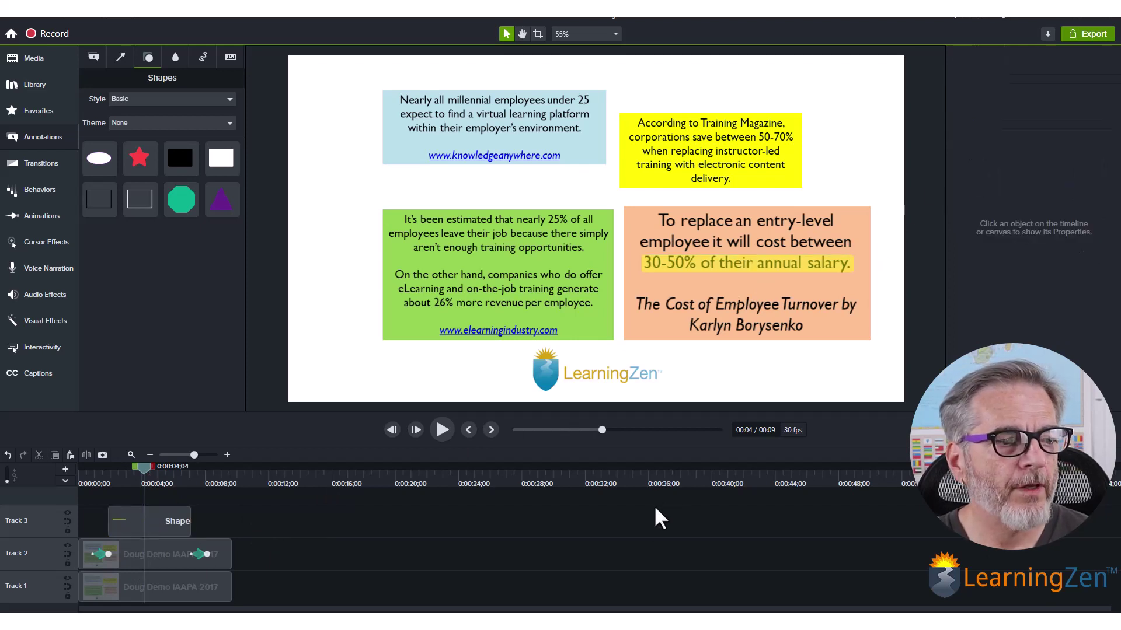
# Step: Add the Slide right transition from the Wipes type to the start of the Track 3 shape clip, with a duration of 01;19
pyautogui.moveTo(149, 476)
pyautogui.mouseDown()
pyautogui.moveTo(114, 480)
pyautogui.moveTo(138, 481)
pyautogui.mouseUp()
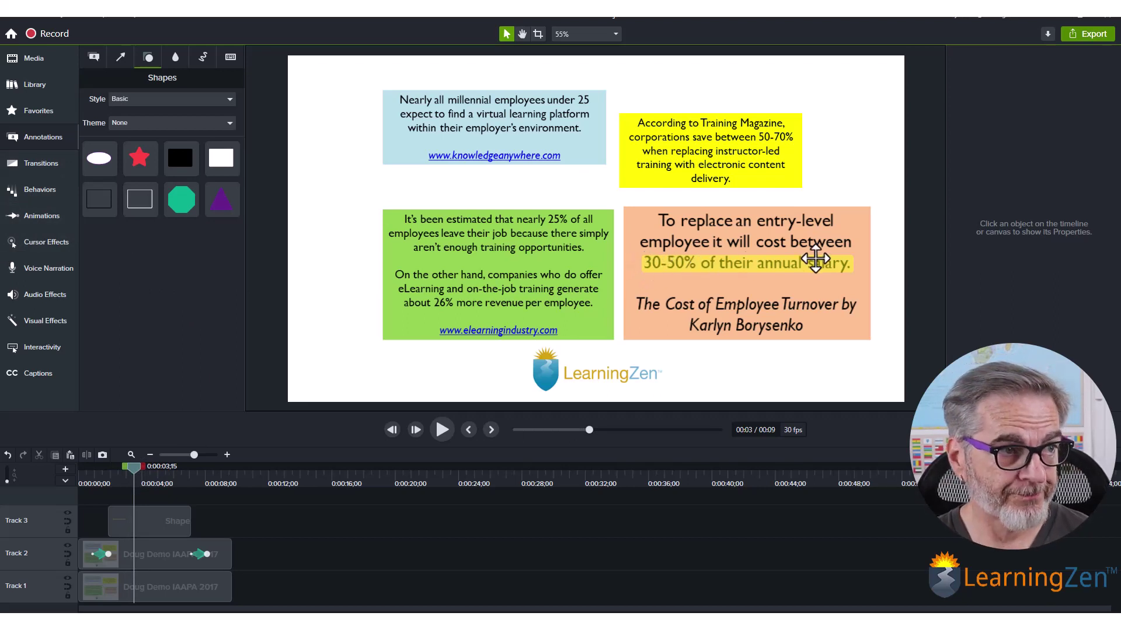
pyautogui.click(29, 162)
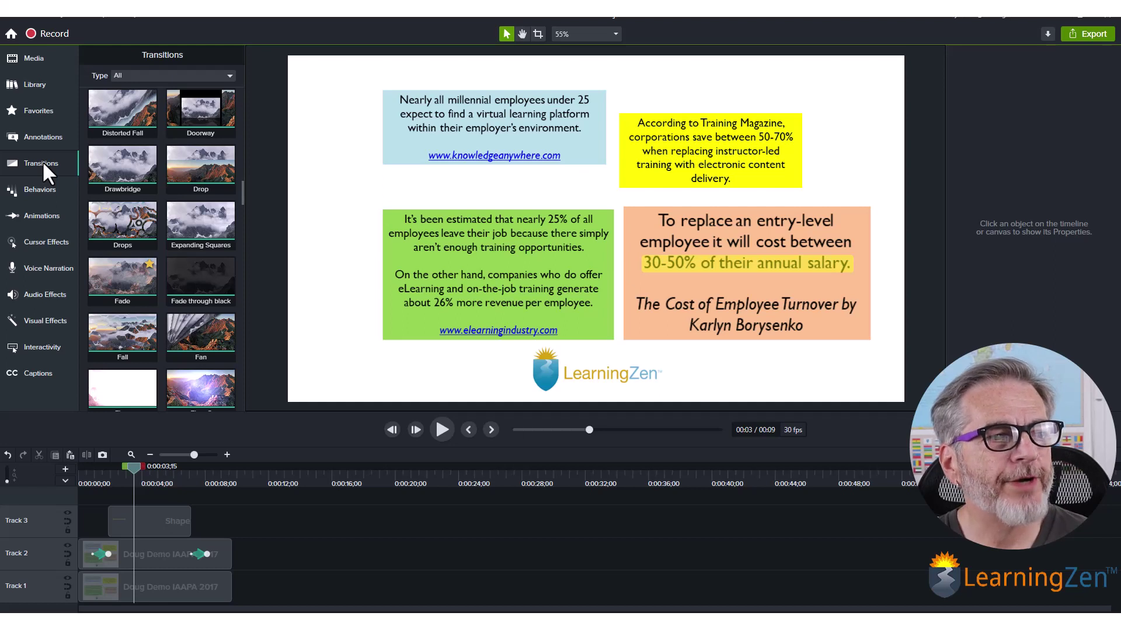
pyautogui.scroll(-5, 151, 172)
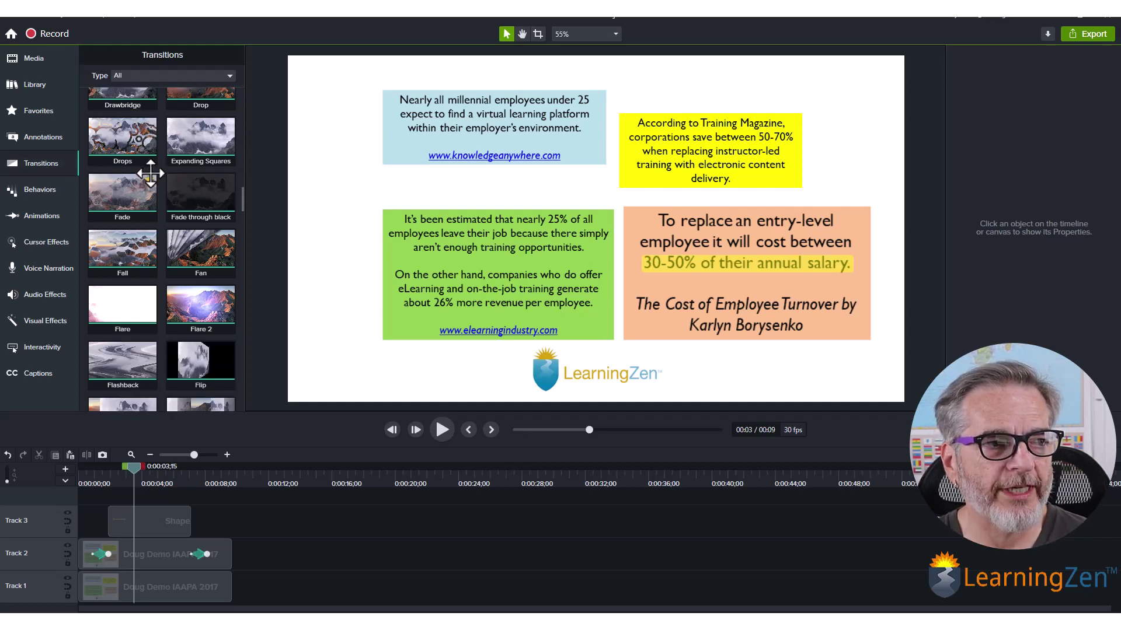
pyautogui.scroll(-10, 150, 172)
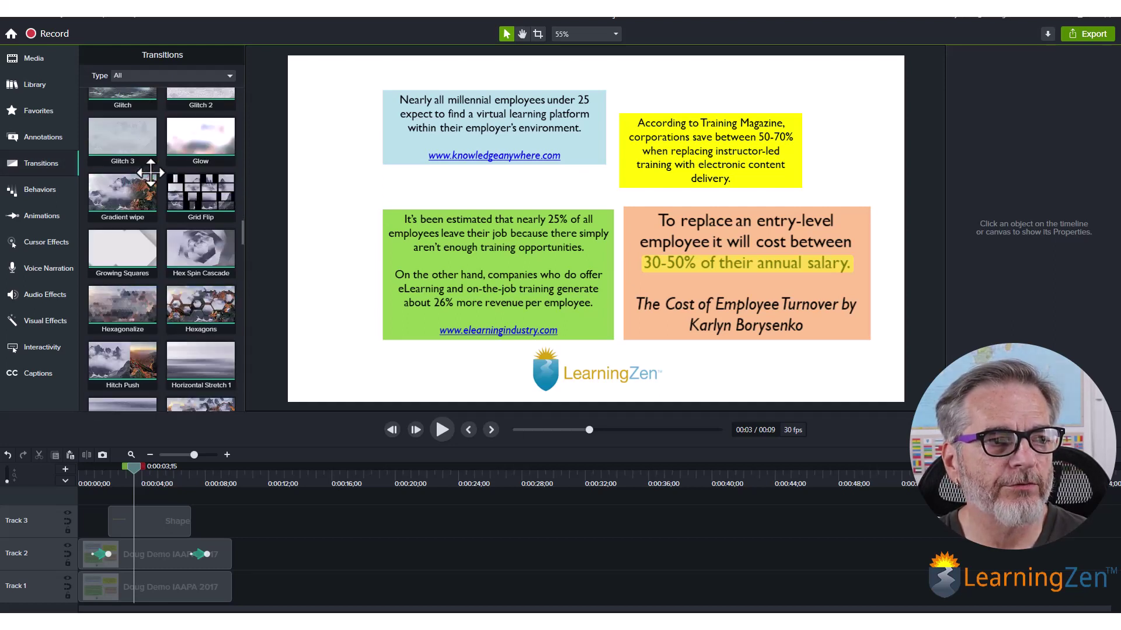
pyautogui.scroll(-8, 150, 173)
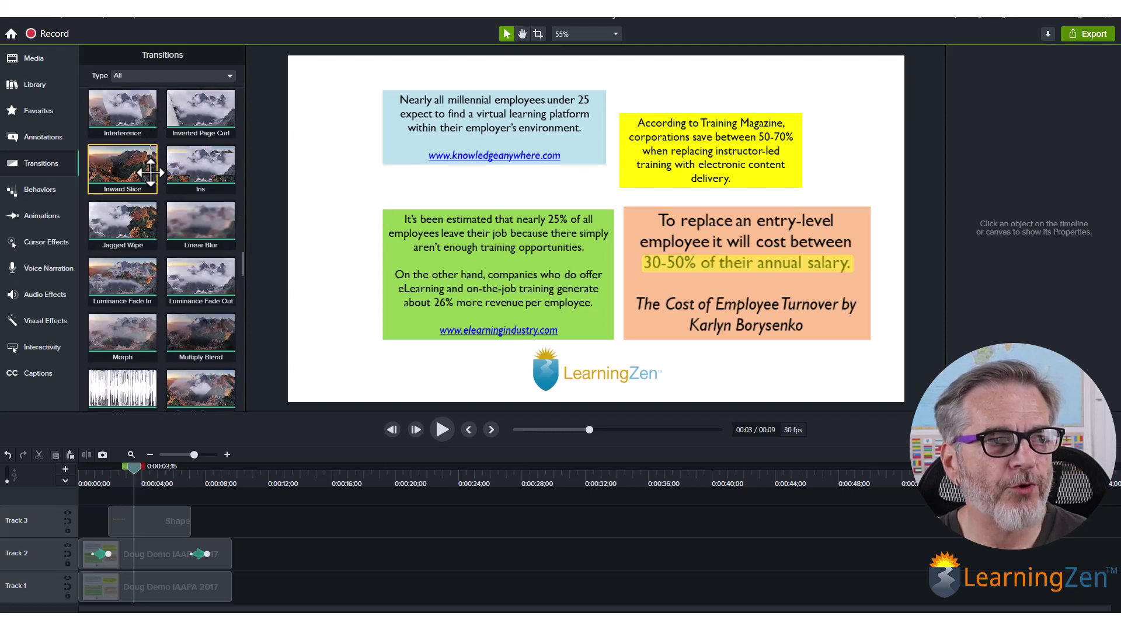
pyautogui.scroll(-6, 150, 172)
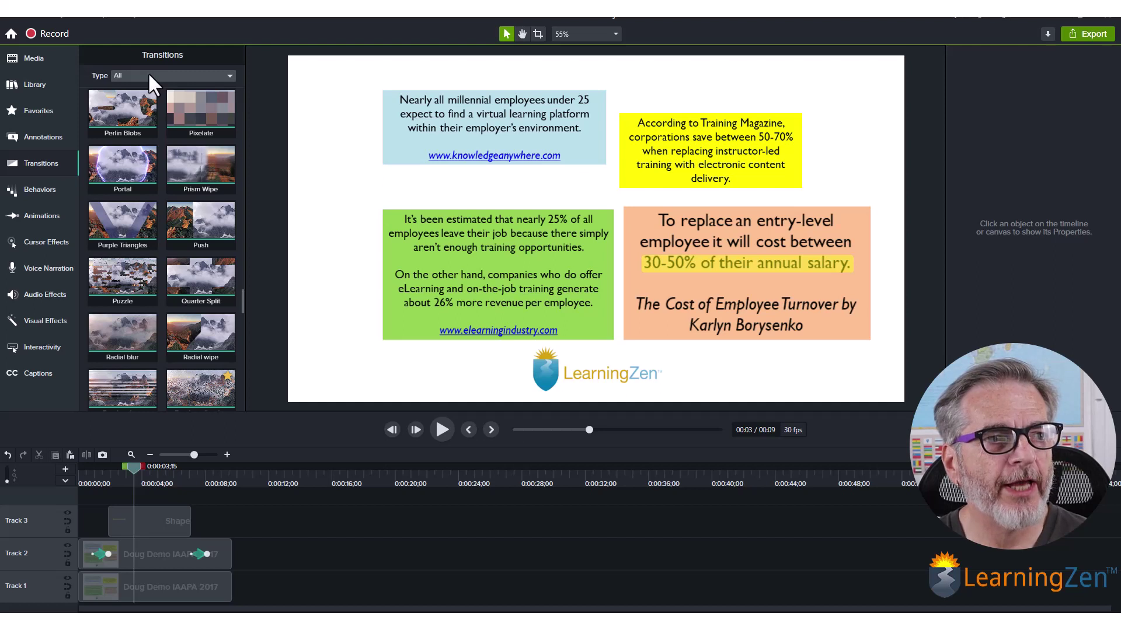
pyautogui.click(148, 75)
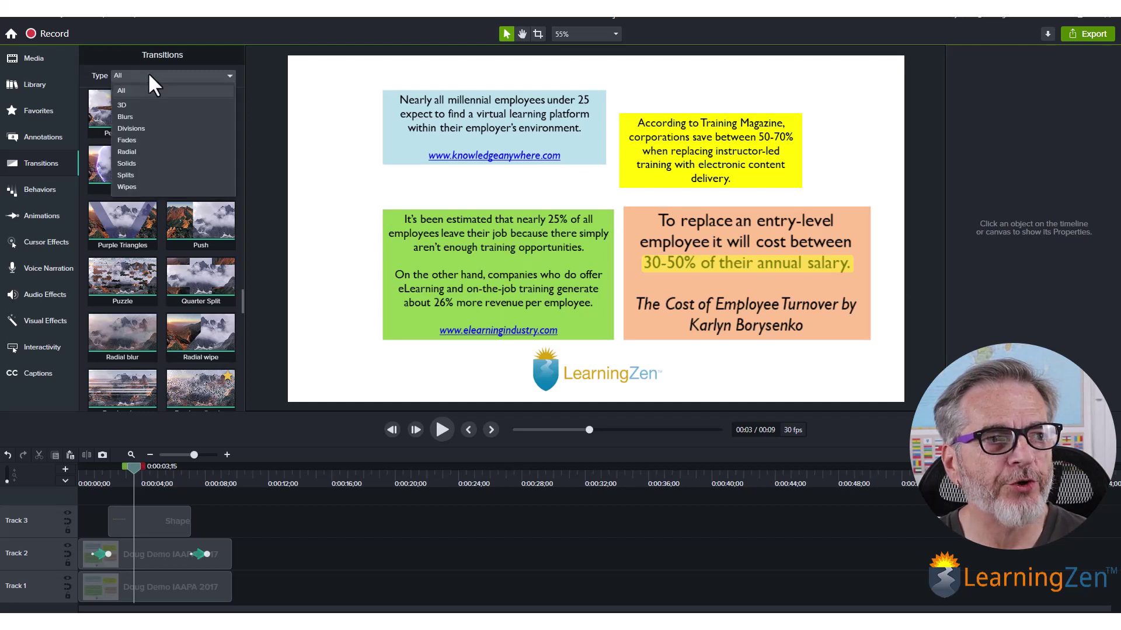
pyautogui.click(138, 187)
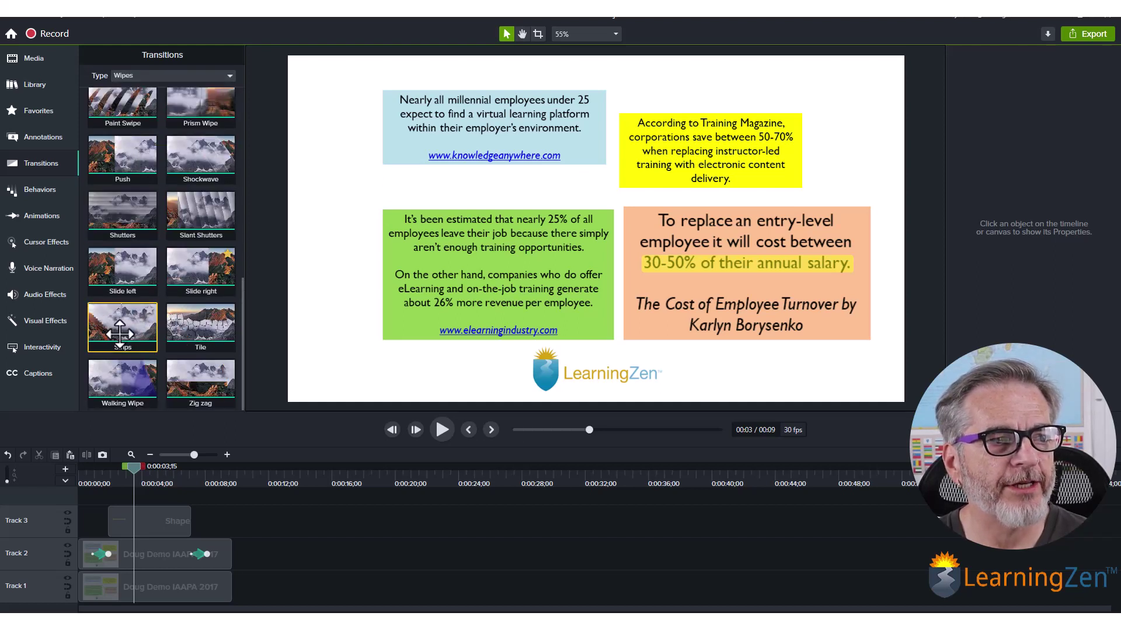
pyautogui.moveTo(198, 259); pyautogui.dragTo(134, 519)
pyautogui.click(122, 517)
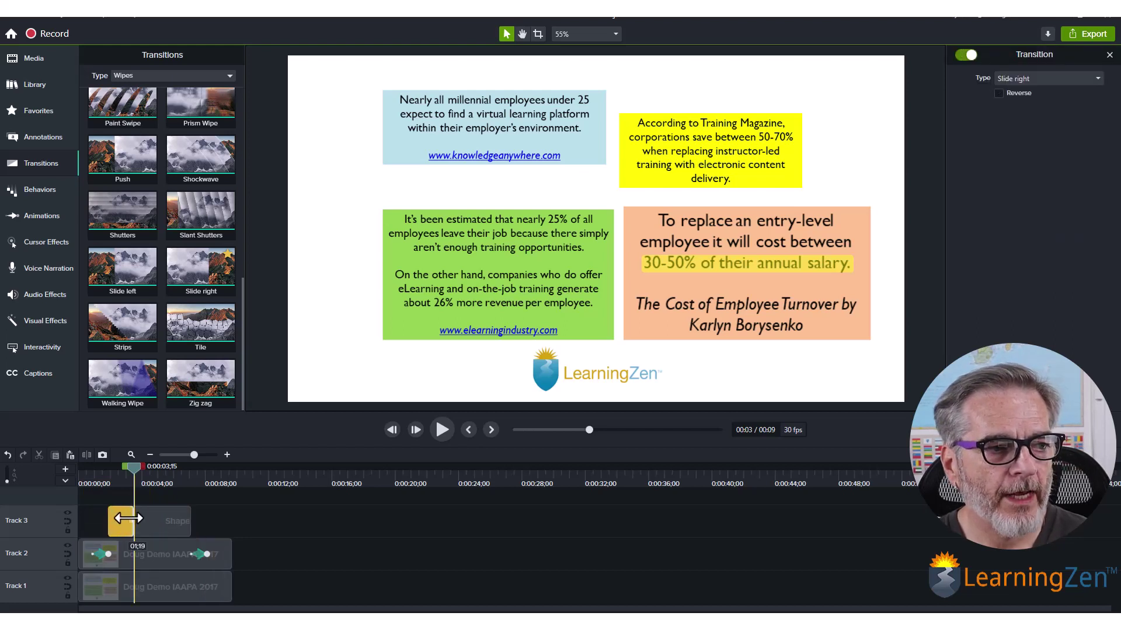
# Step: Play the timeline from near the start and review the highlight sliding across the text
pyautogui.moveTo(134, 471); pyautogui.dragTo(85, 475)
pyautogui.click(437, 436)
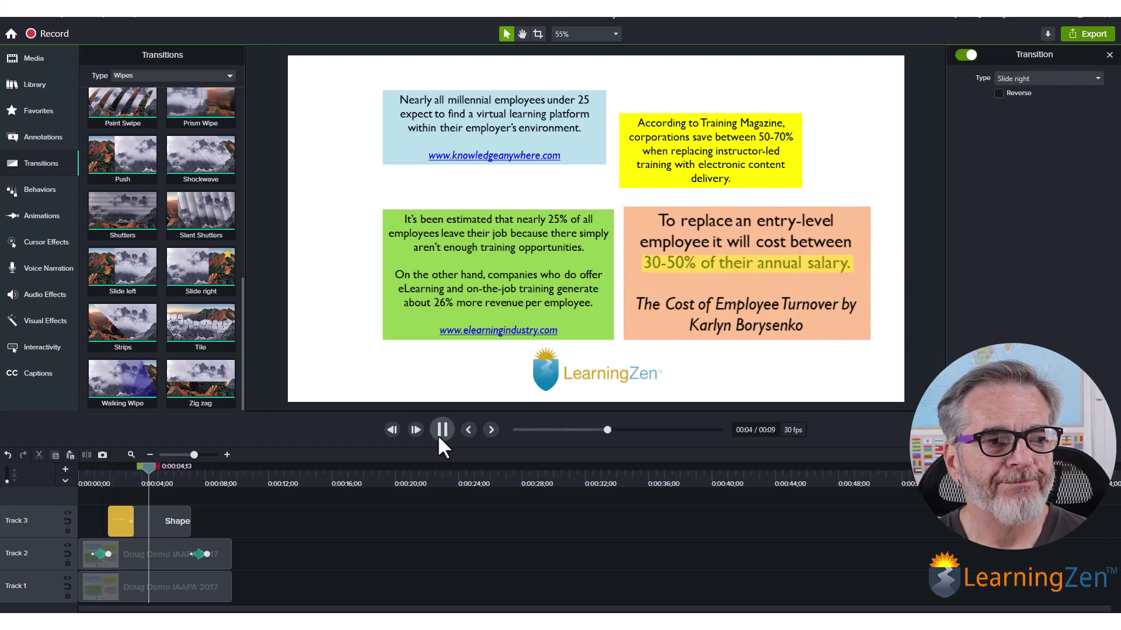
pyautogui.click(438, 437)
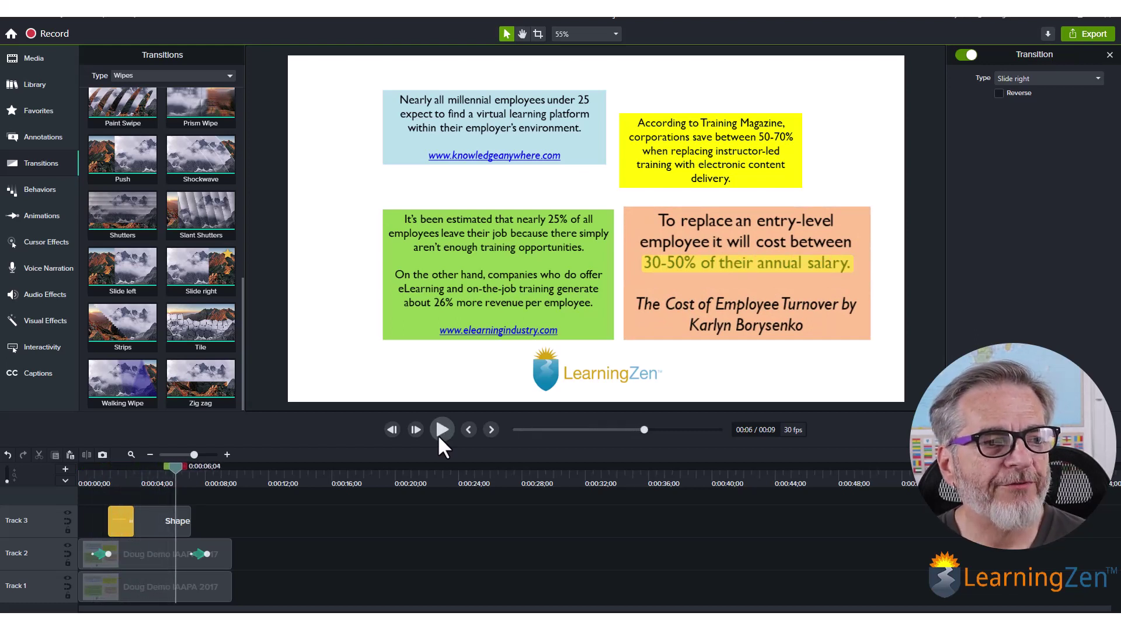
pyautogui.moveTo(173, 465); pyautogui.dragTo(107, 479)
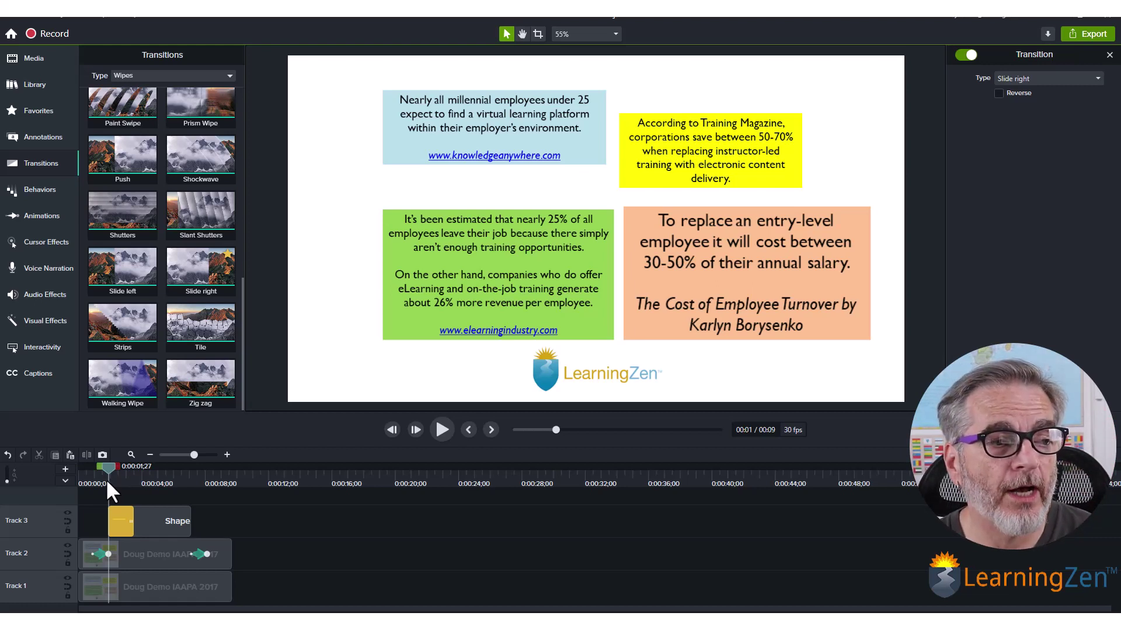
# Step: Add the Fade transition, found among all transition types, to the end of the Track 3 shape clip
pyautogui.moveTo(105, 467); pyautogui.dragTo(163, 468)
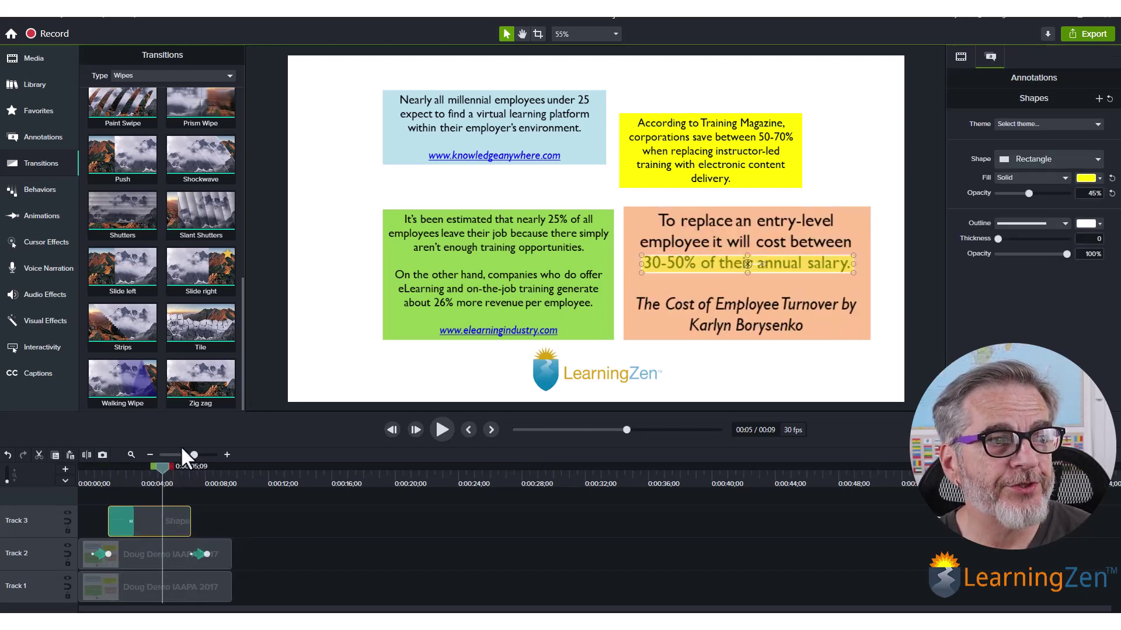
pyautogui.click(167, 73)
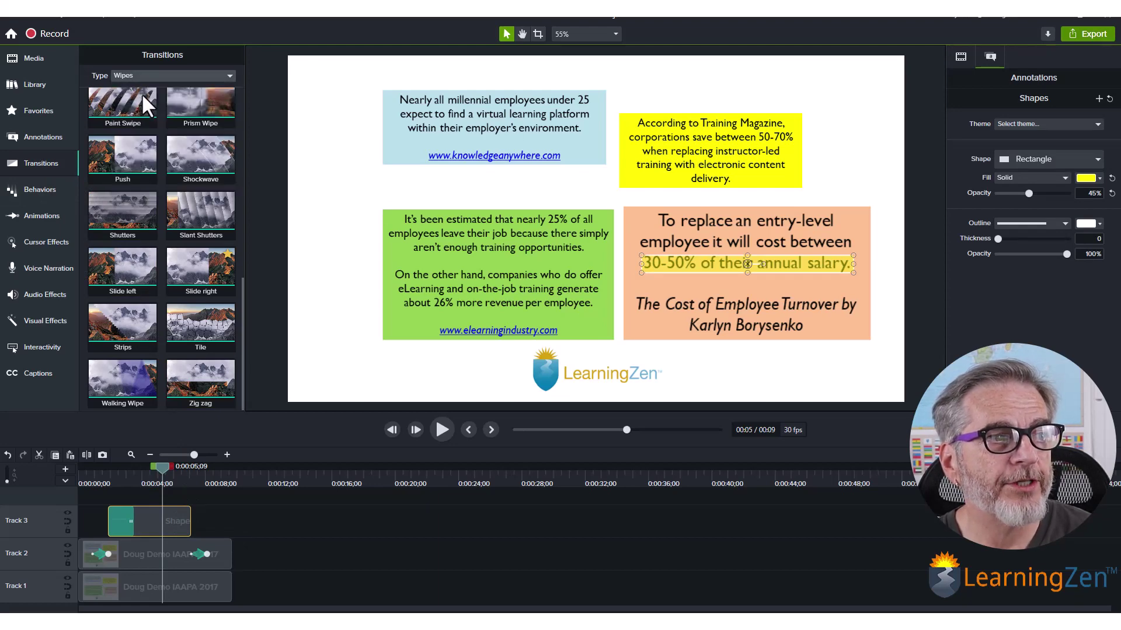
pyautogui.click(141, 91)
pyautogui.scroll(-2, 135, 207)
pyautogui.scroll(-4, 135, 239)
pyautogui.scroll(-5, 134, 217)
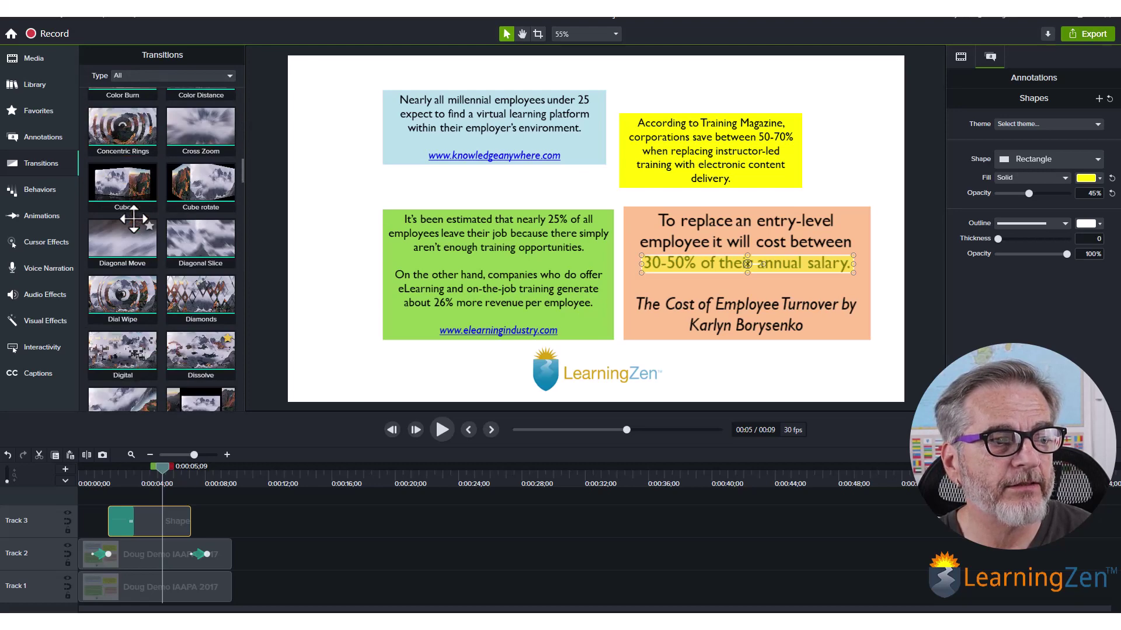
pyautogui.scroll(-4, 133, 271)
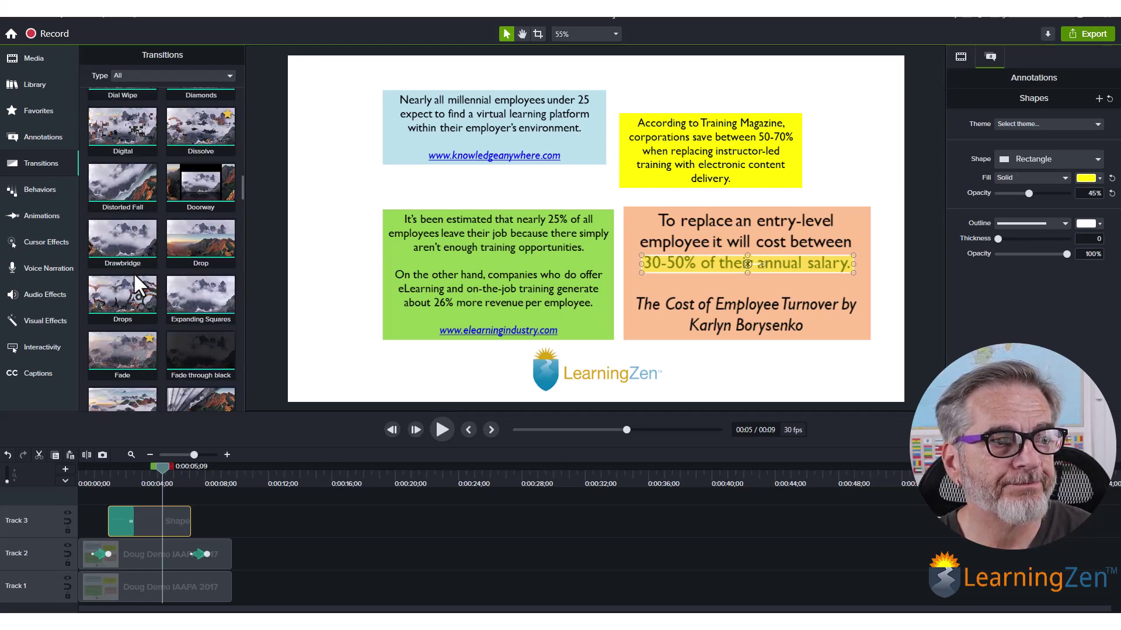
pyautogui.moveTo(124, 240); pyautogui.dragTo(187, 517)
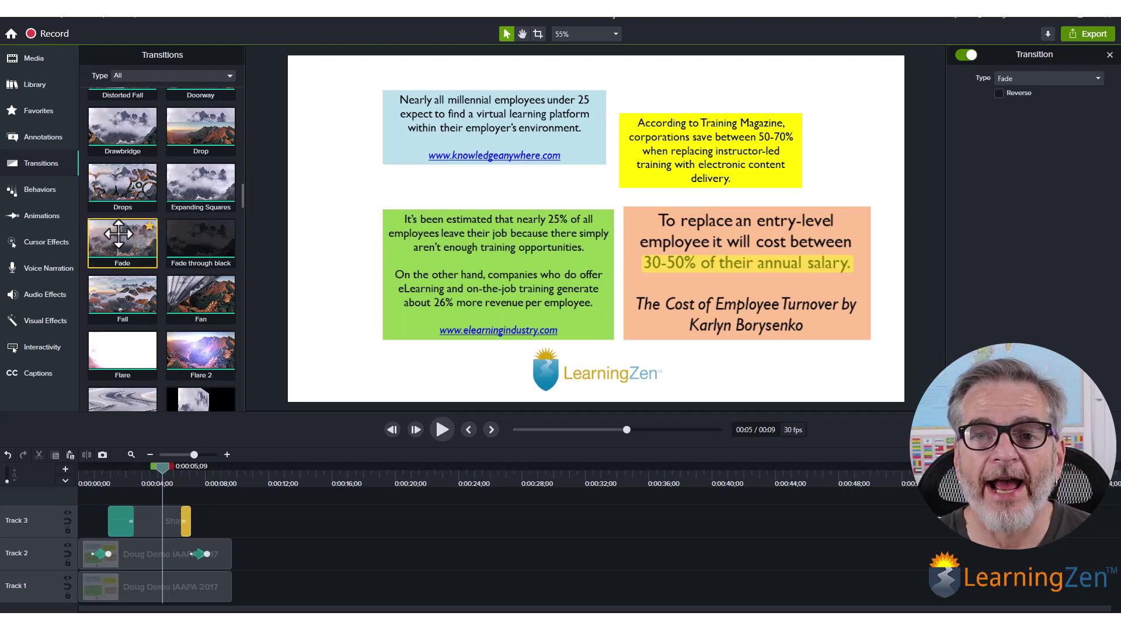
pyautogui.moveTo(118, 234); pyautogui.dragTo(158, 521)
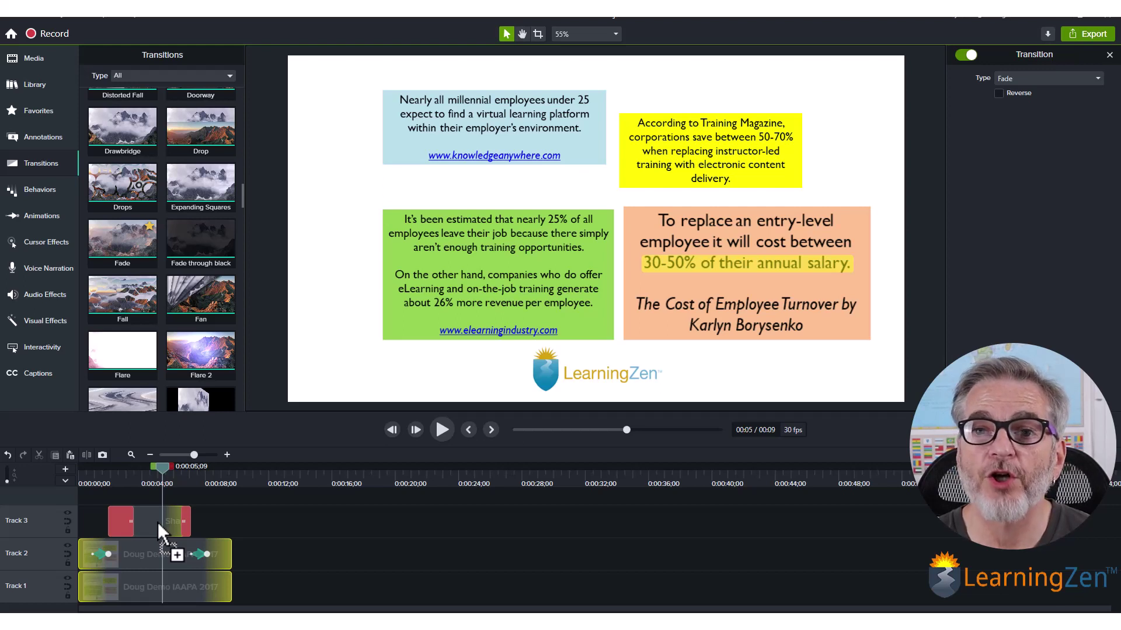
pyautogui.moveTo(158, 522); pyautogui.dragTo(158, 522)
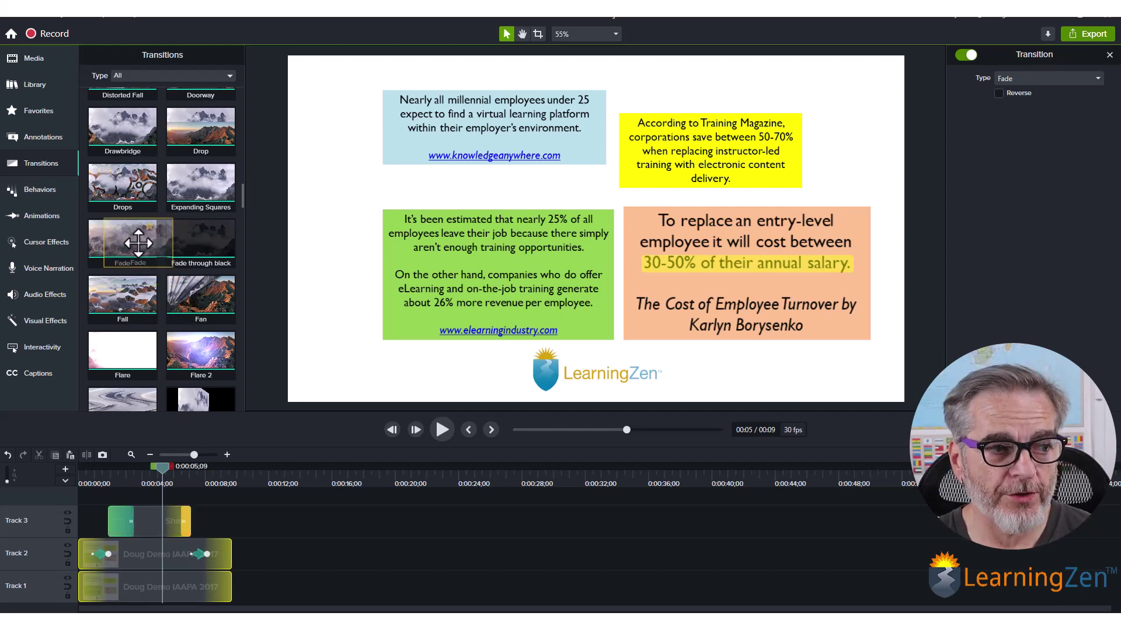
pyautogui.click(121, 516)
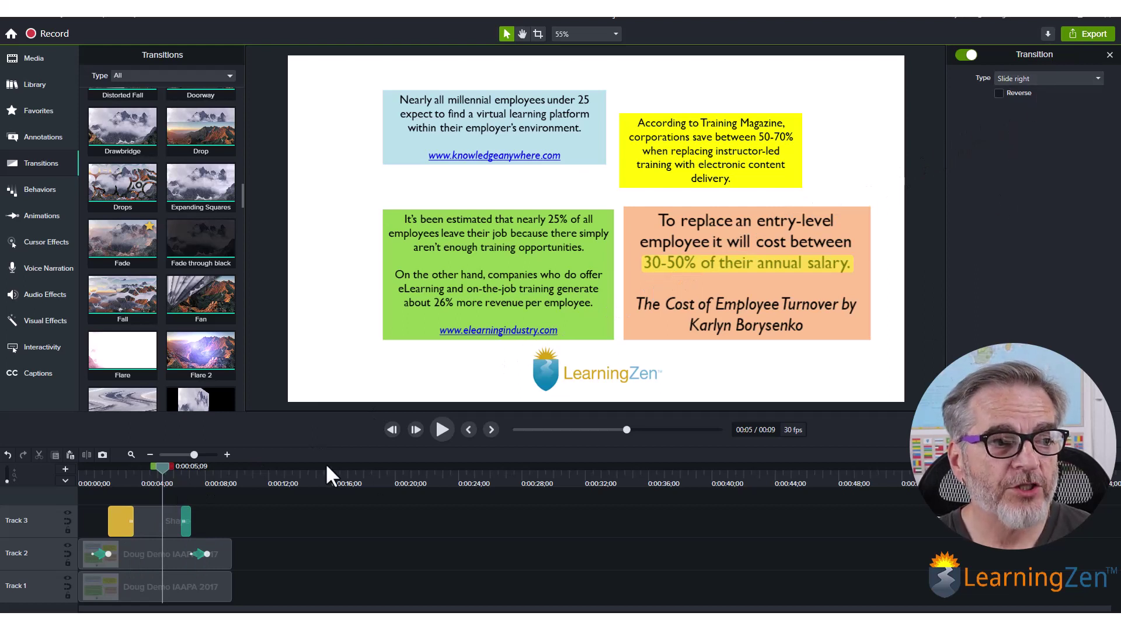
# Step: Play the timeline from the beginning to preview the highlight sliding in and fading out
pyautogui.moveTo(164, 468); pyautogui.dragTo(71, 474)
pyautogui.click(440, 432)
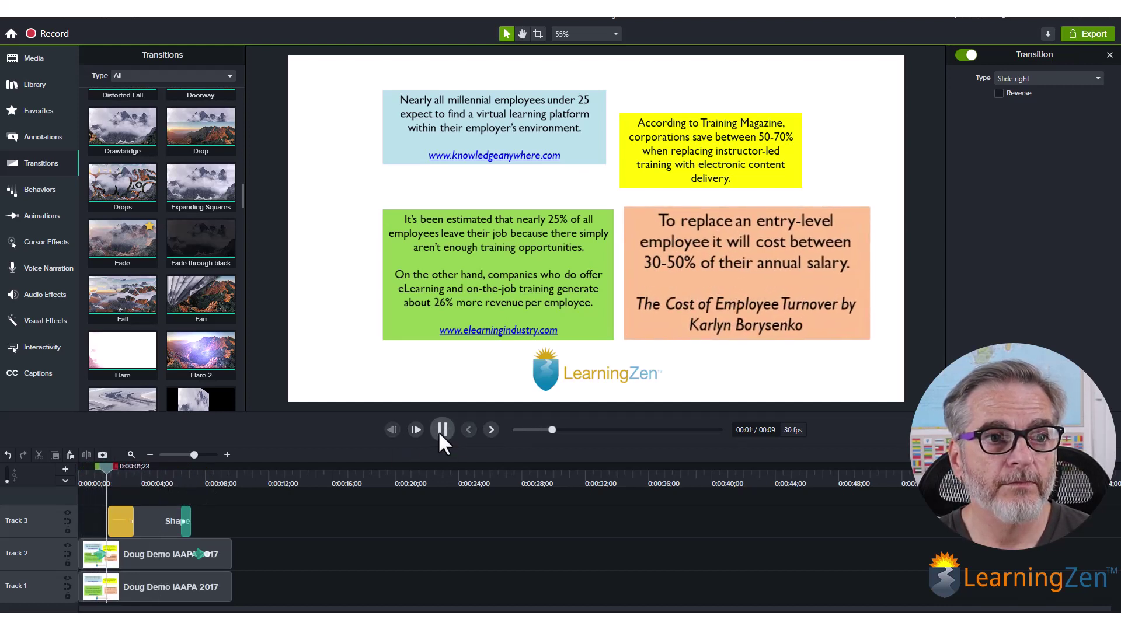